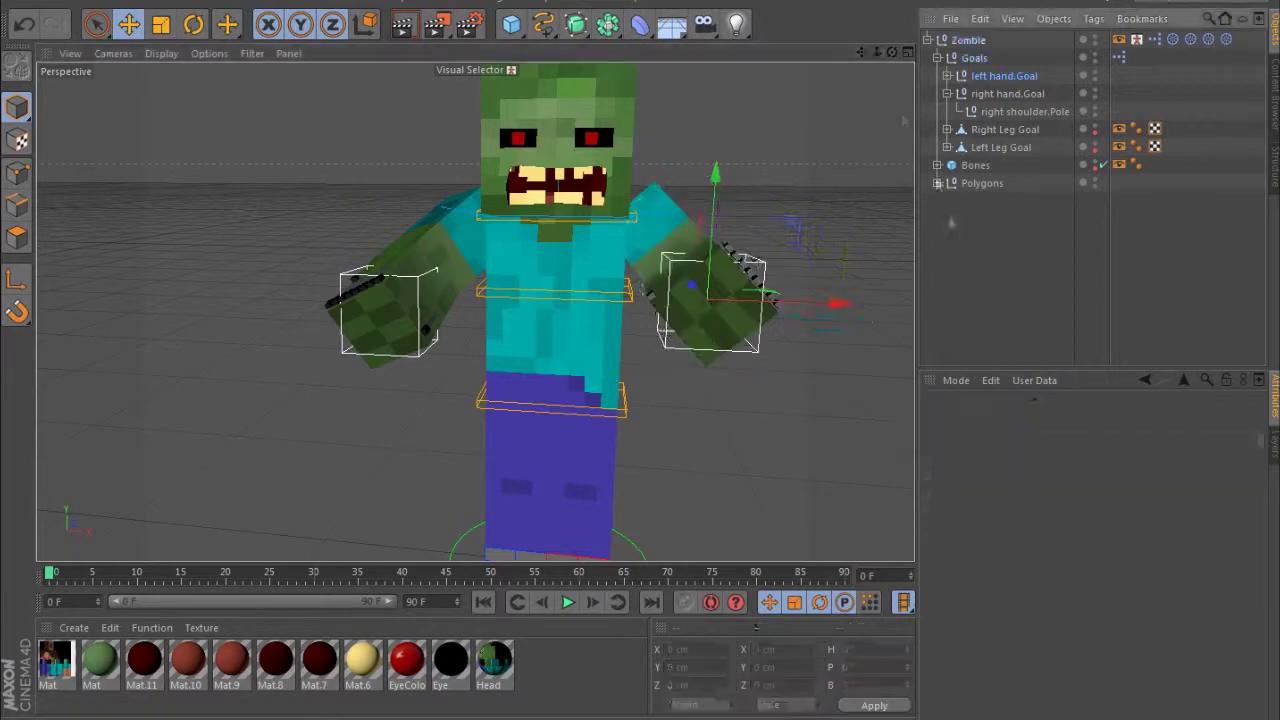
Move the Right Leg Goal backward to pose the zombie's legs in a stride.
left_click_drag(892, 52, 876, 63)
left_click(975, 165)
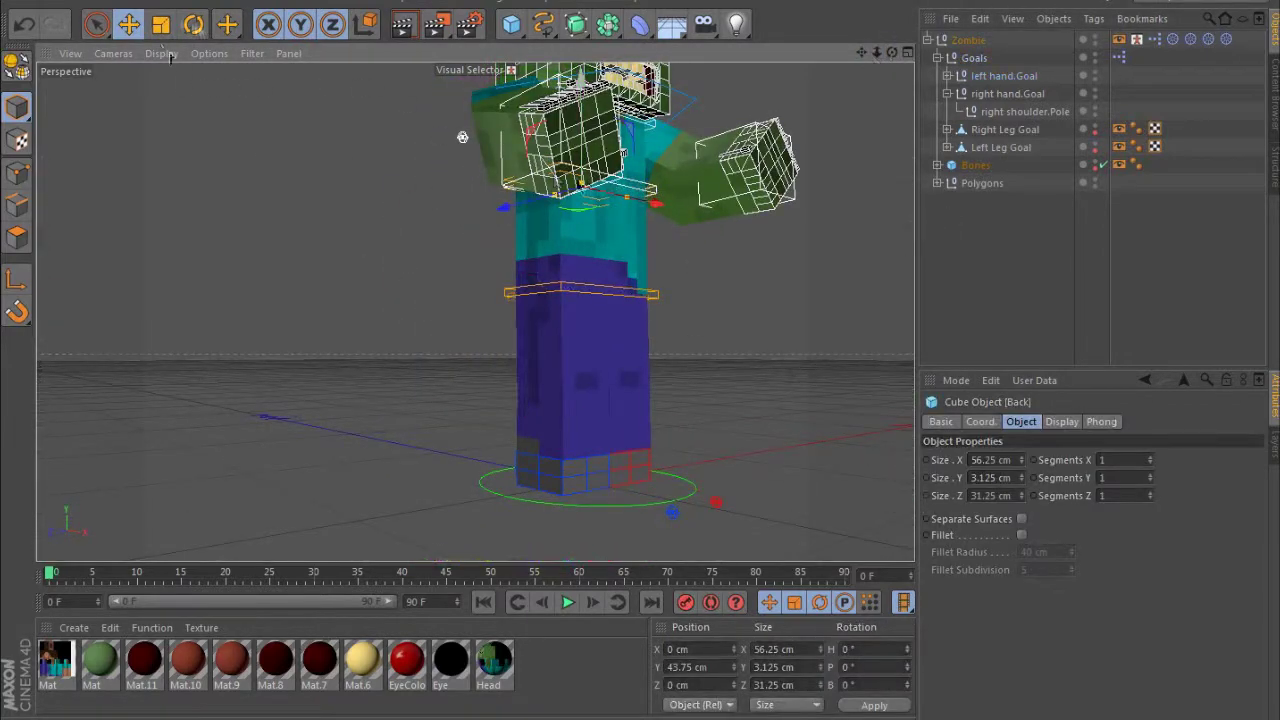
key("r")
left_click_drag(638, 258, 643, 268)
left_click(1005, 129)
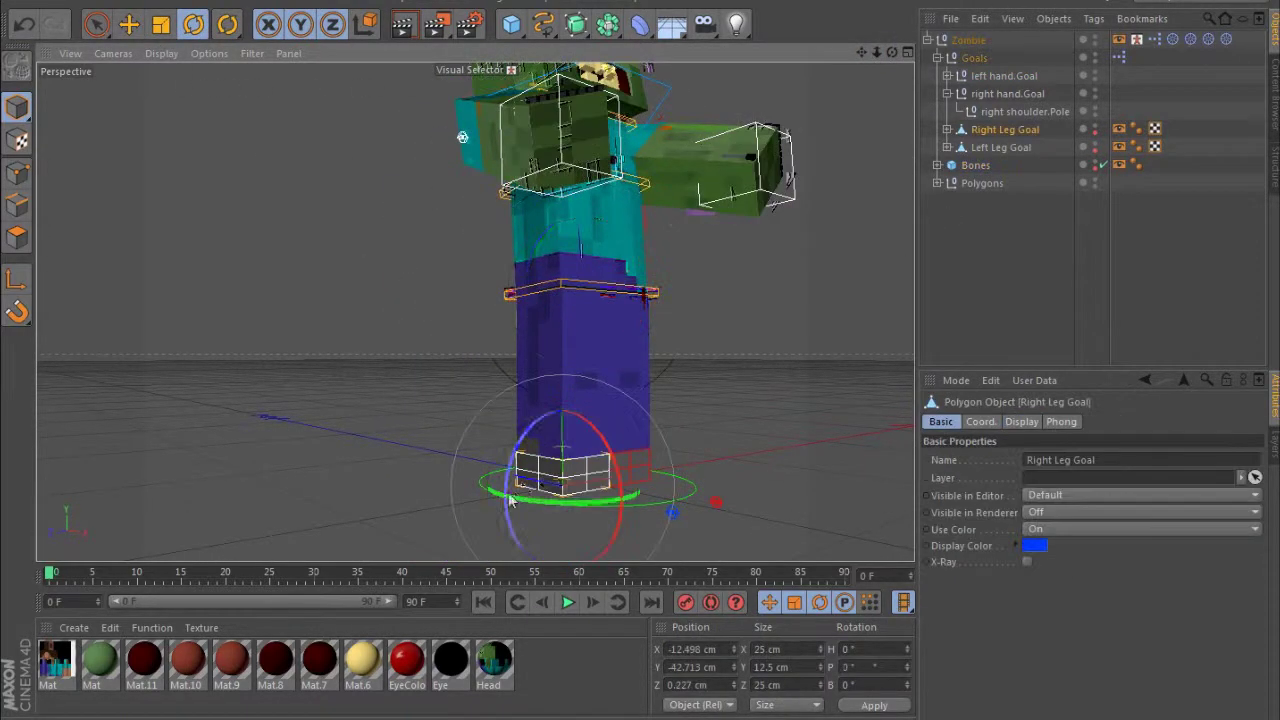
key("e")
left_click_drag(540, 433, 487, 460)
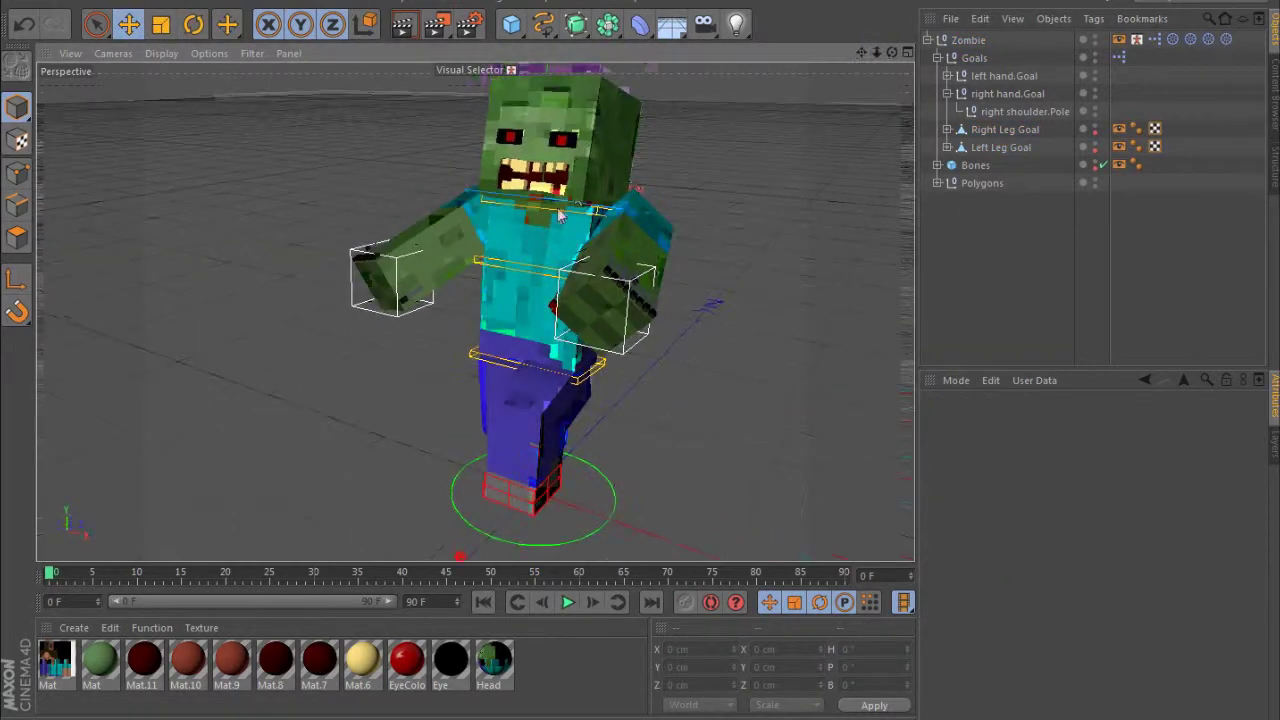
Rotate the zombie's head slightly to refine the pose.
left_click(560, 150)
left_click(193, 24)
left_click(520, 180)
left_click_drag(520, 180, 518, 185)
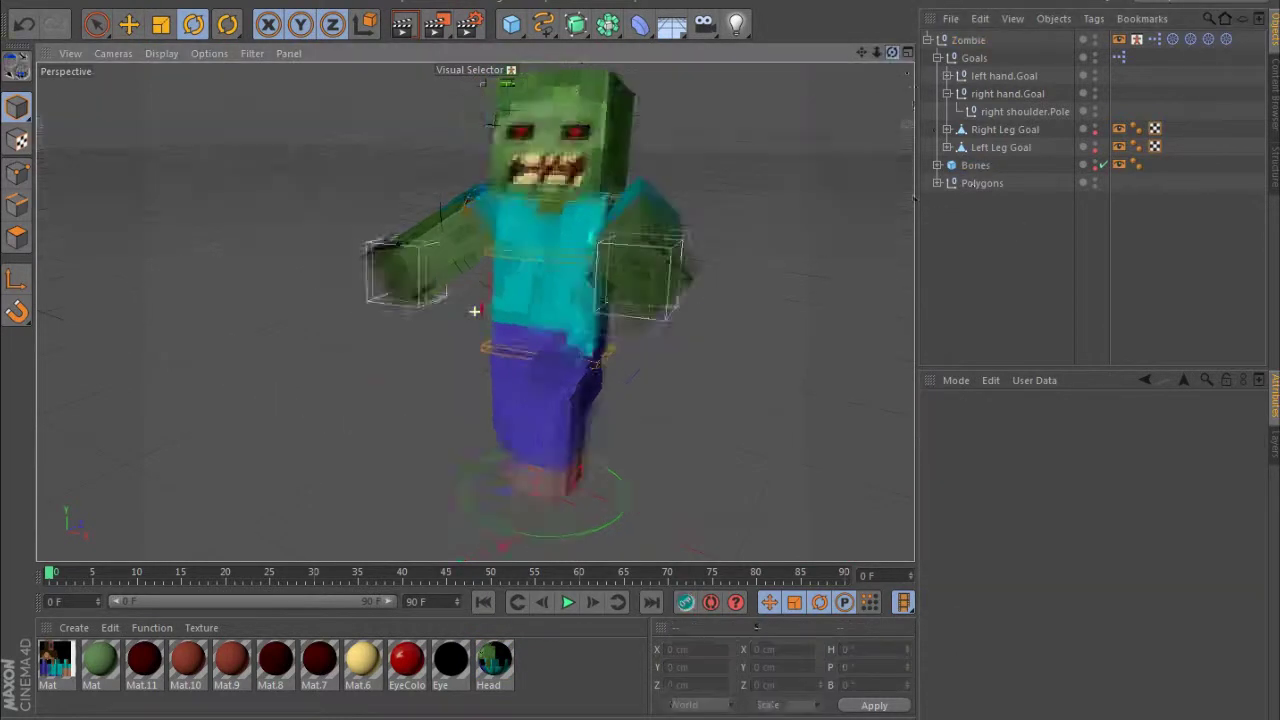
Add a MoText object reading "Zombie" and set its font to Snap ITC.
type("Zombie")
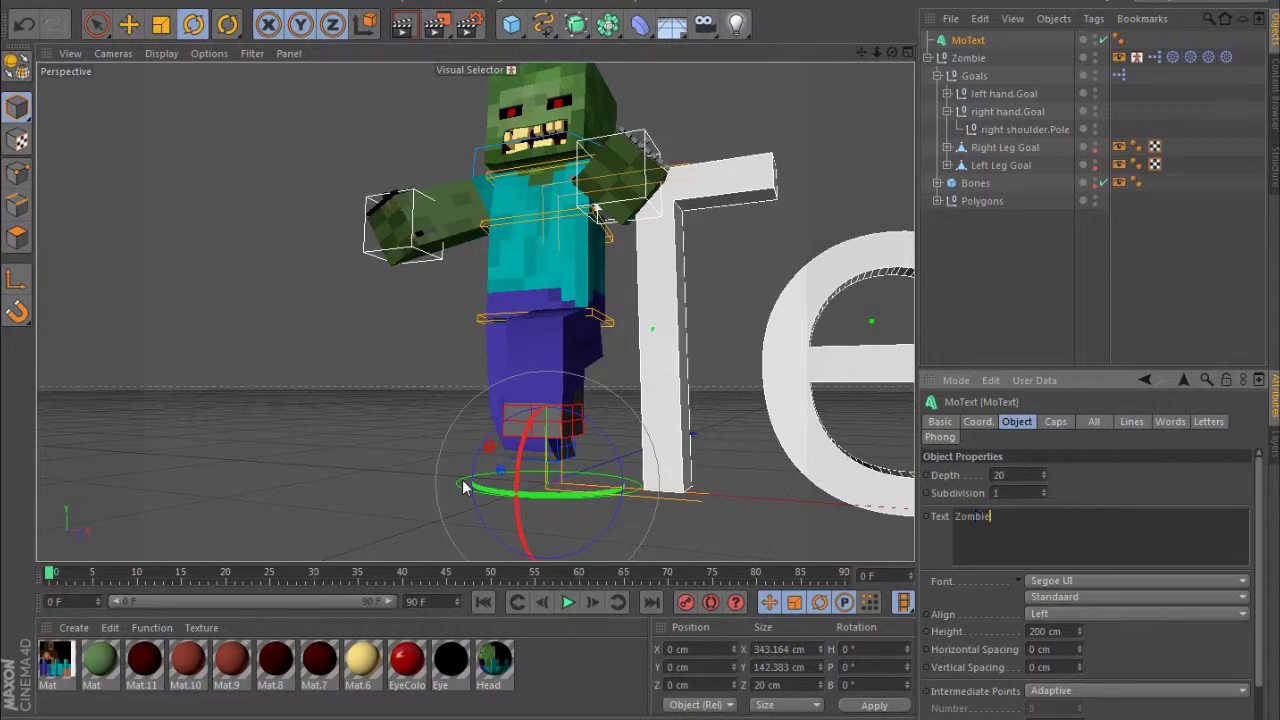
left_click(1100, 580)
scroll(1140, 500, "down", 5)
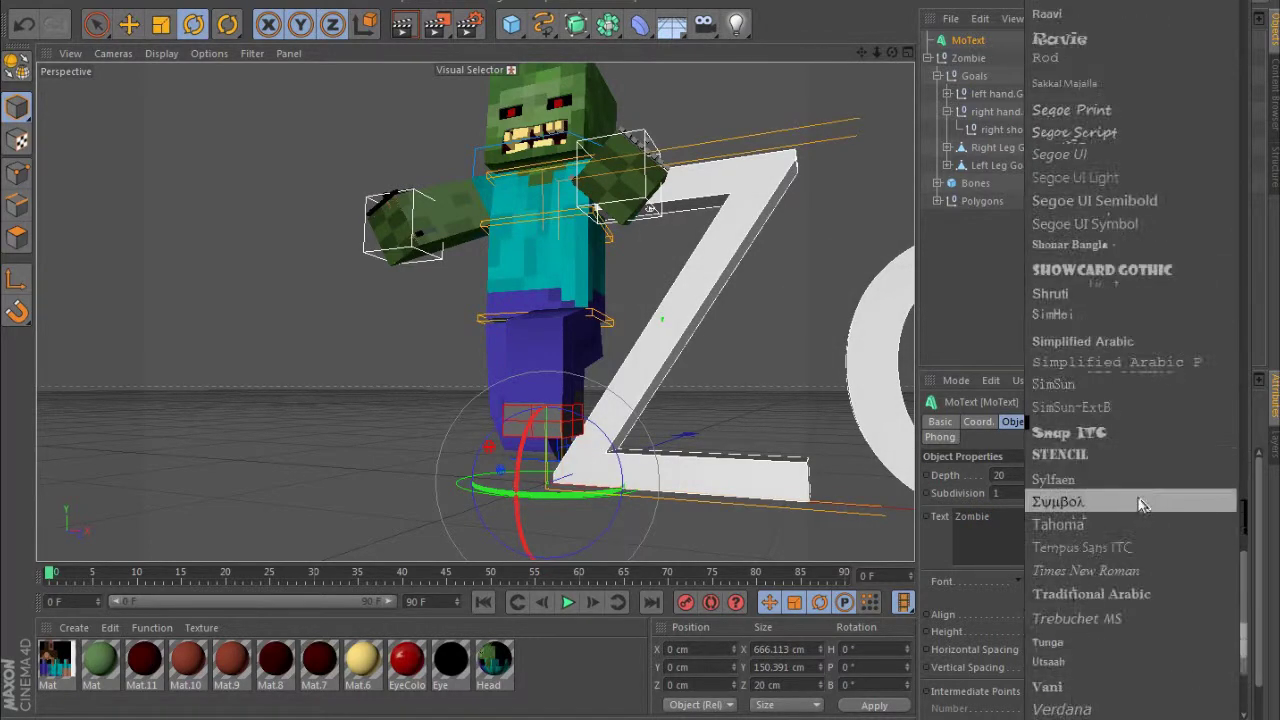
left_click(1110, 433)
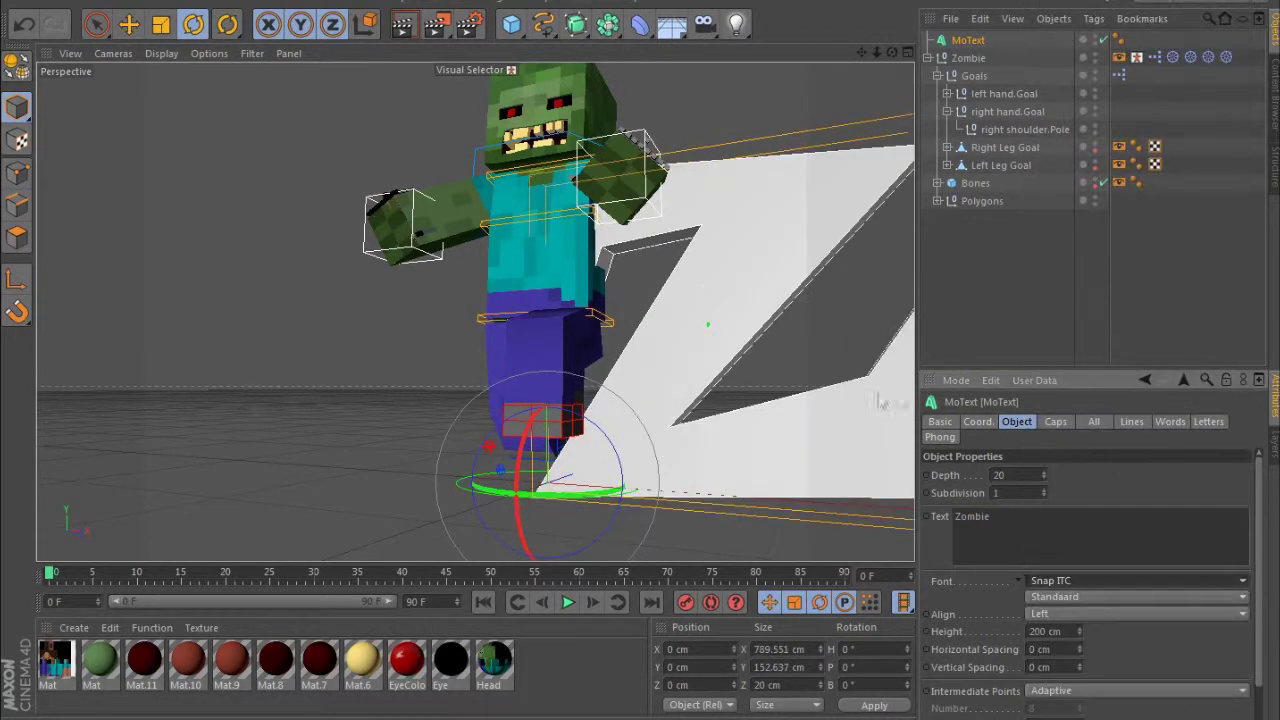
Align the Zombie text to the middle and set its height to 60 cm.
left_click(1084, 613)
left_click(1084, 631)
left_click_drag(1079, 631, 1062, 667)
Move the Zombie text in front of the character's feet, to about X 12.6 cm and Z -45 cm.
left_click_drag(480, 300, 590, 520)
key("e")
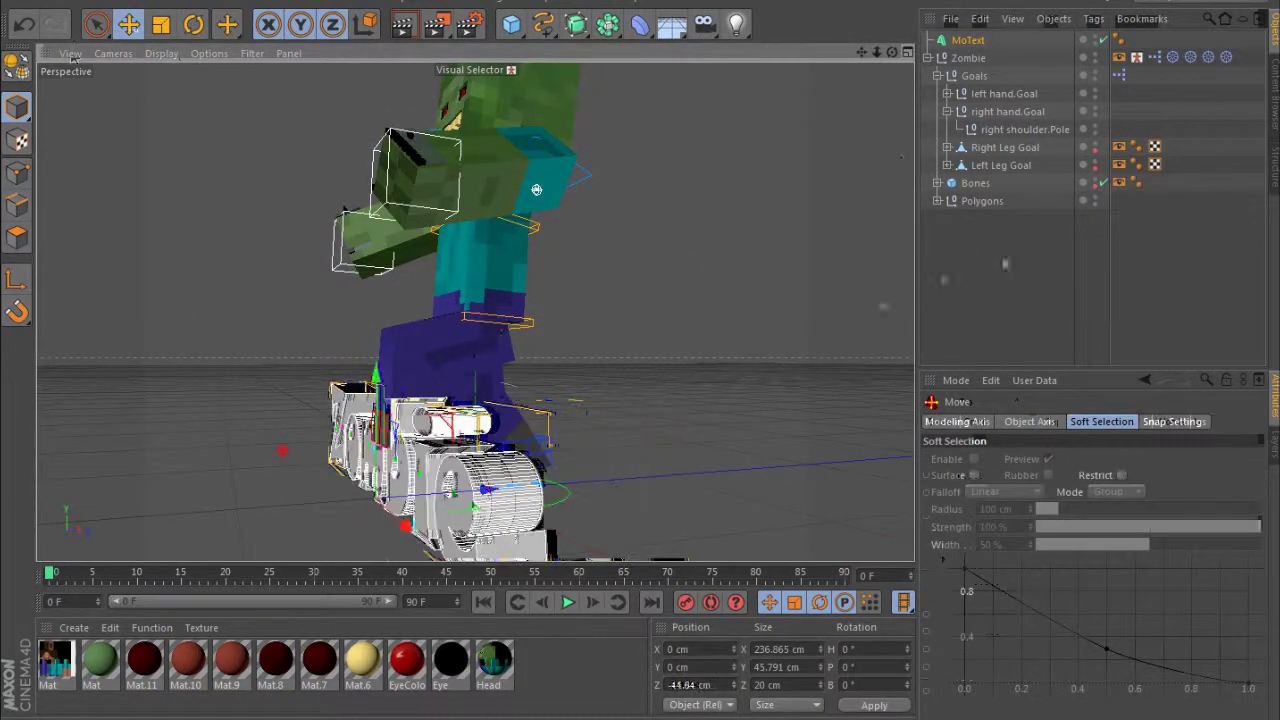
key("ctrl+shift+z")
key("ctrl+shift+z")
key("ctrl+shift+z")
left_click(1001, 296)
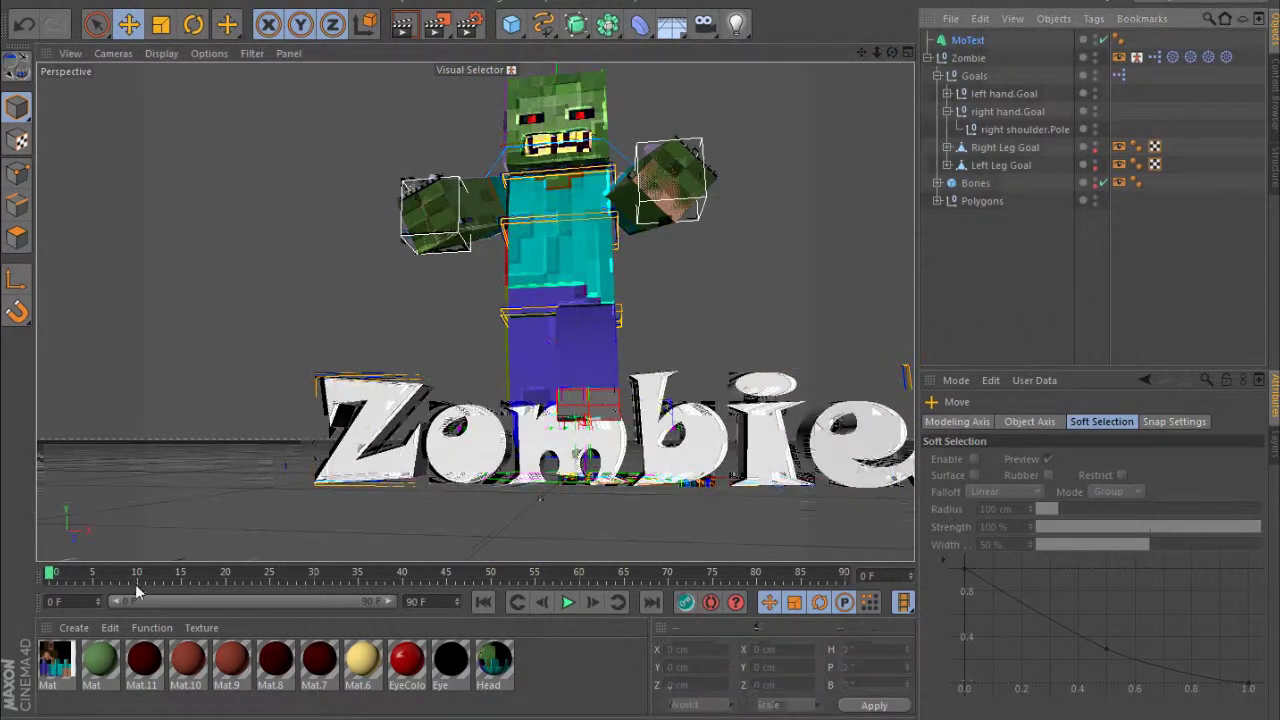
key("ctrl+shift+z")
key("ctrl+shift+z")
Set the Zombie text's depth to 50 and shift it along Z to about -44.8 cm.
left_click(968, 40)
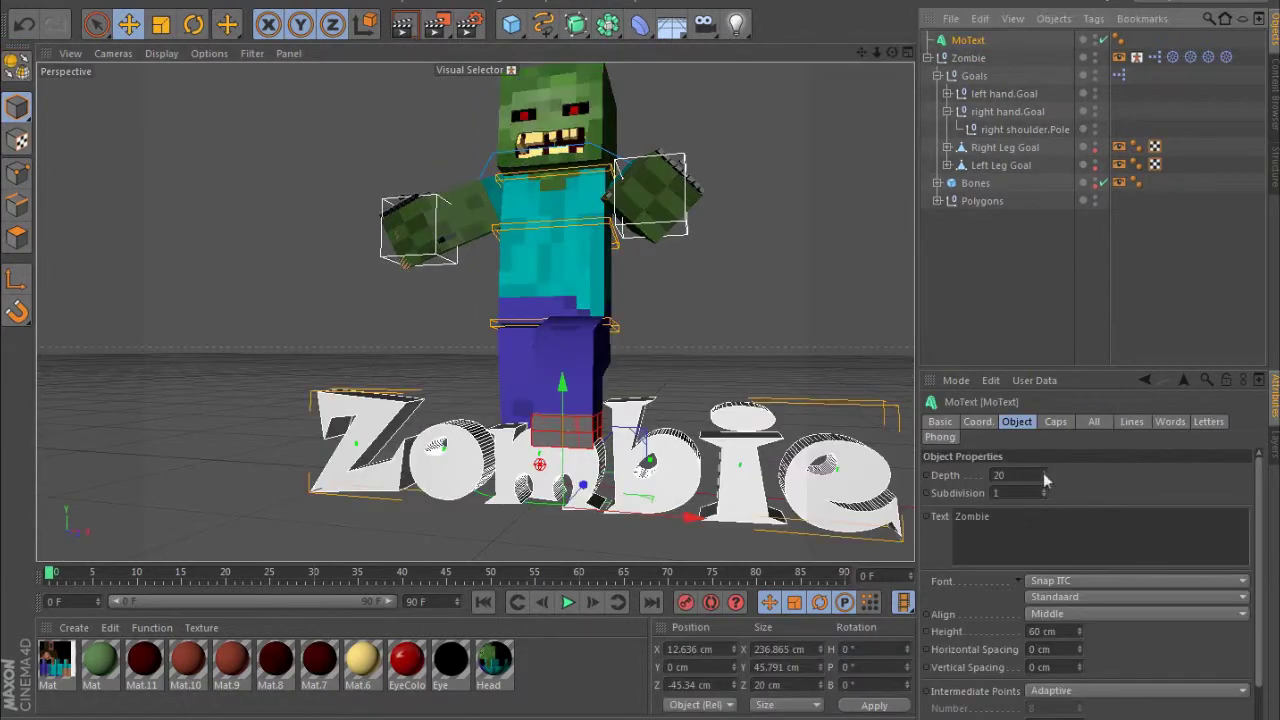
left_click_drag(595, 490, 575, 498)
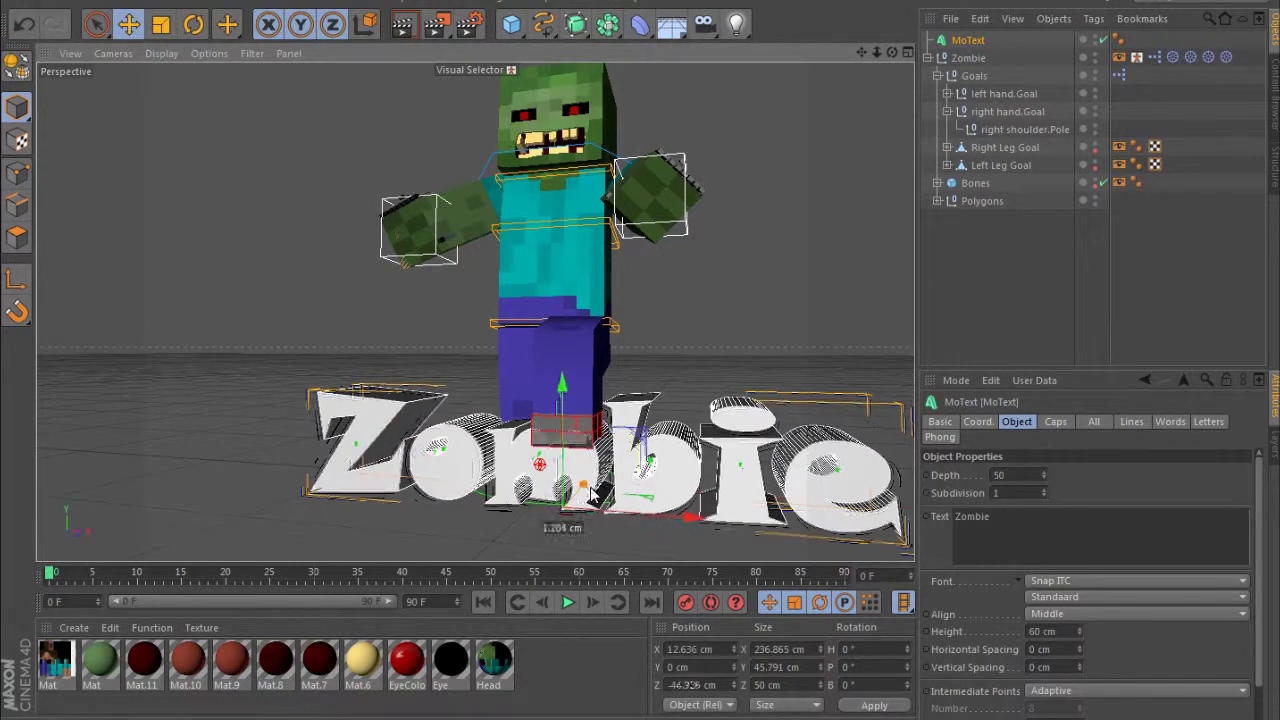
left_click(474, 311)
key("ctrl+shift+z")
key("ctrl+shift+z")
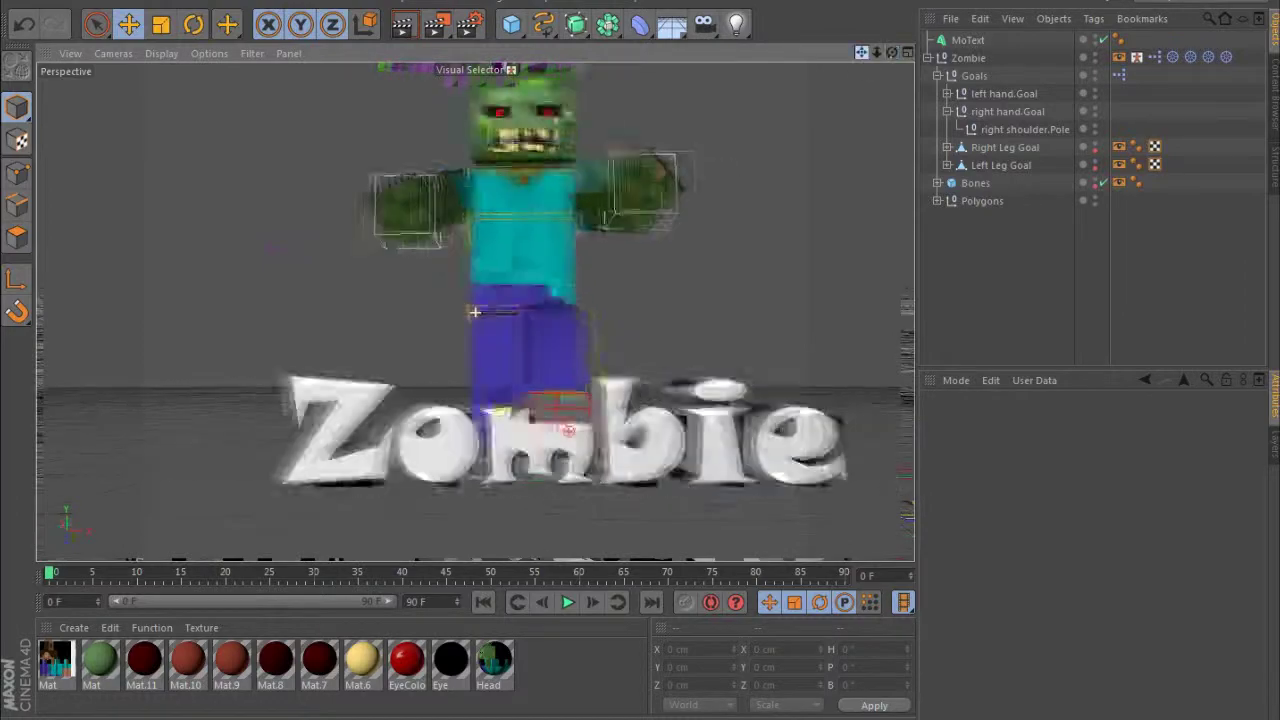
left_click_drag(876, 52, 870, 56)
left_click(647, 543)
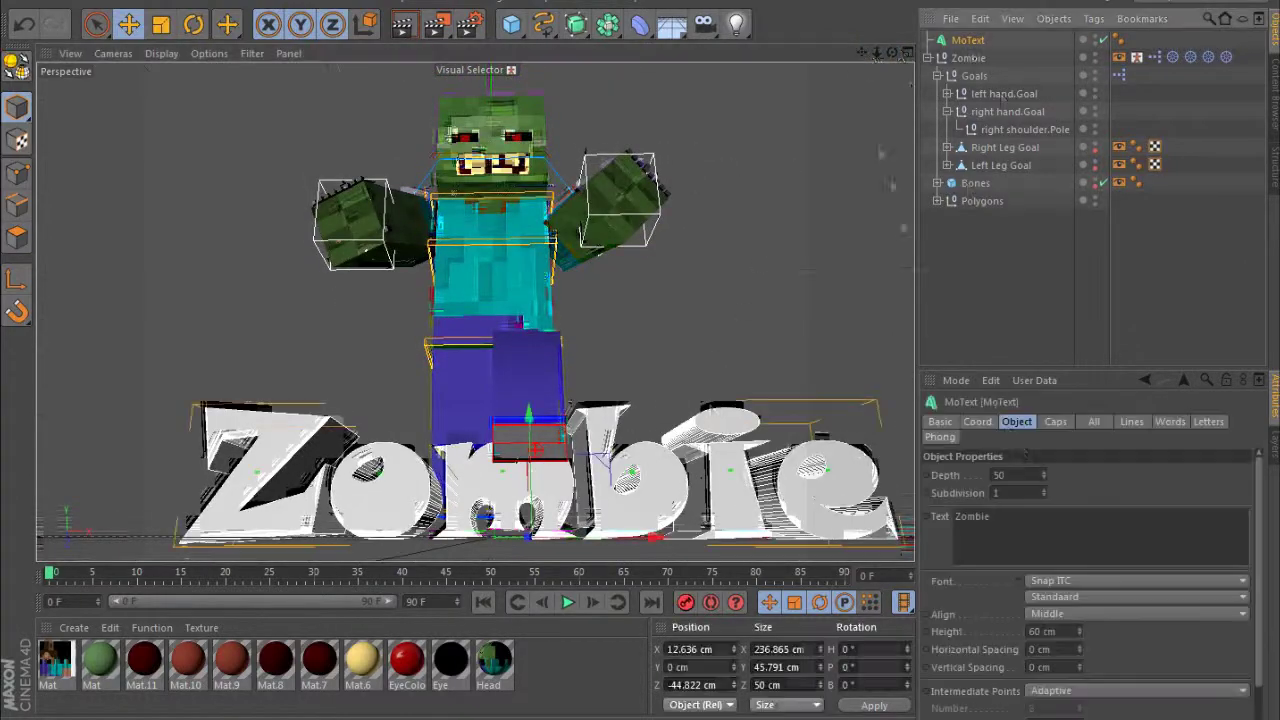
left_click(982, 303)
key("ctrl+shift+z")
key("ctrl+shift+z")
key("ctrl+shift+z")
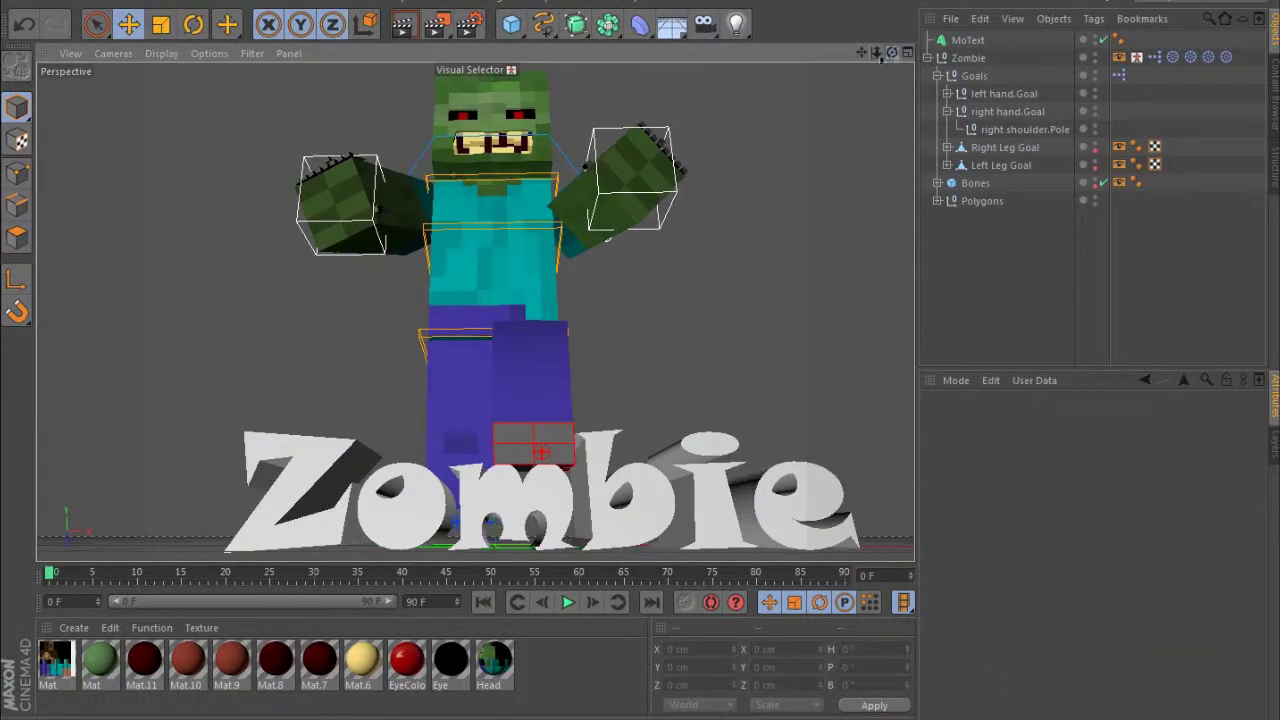
Apply the Green Sparkle material preset from the content library to the Zombie text.
left_click(1273, 85)
double_click(1200, 170)
double_click(1200, 170)
scroll(1147, 197, "down", 10)
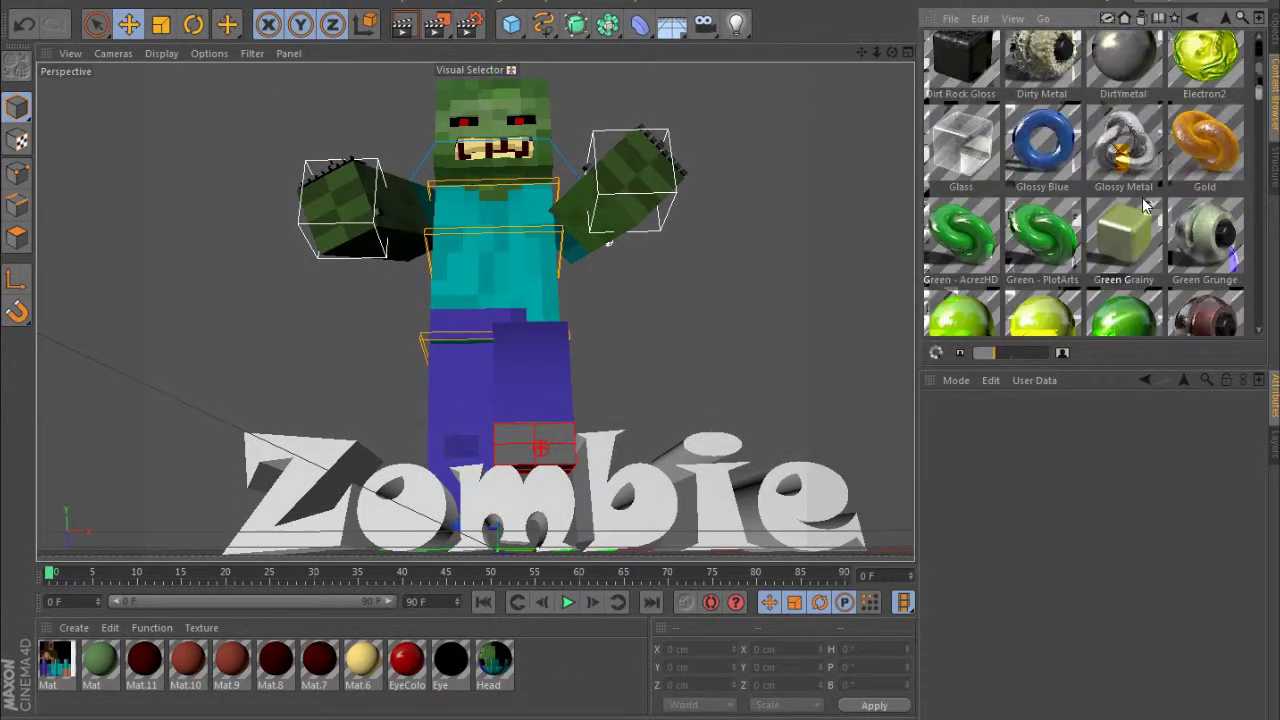
left_click_drag(1123, 225, 715, 500)
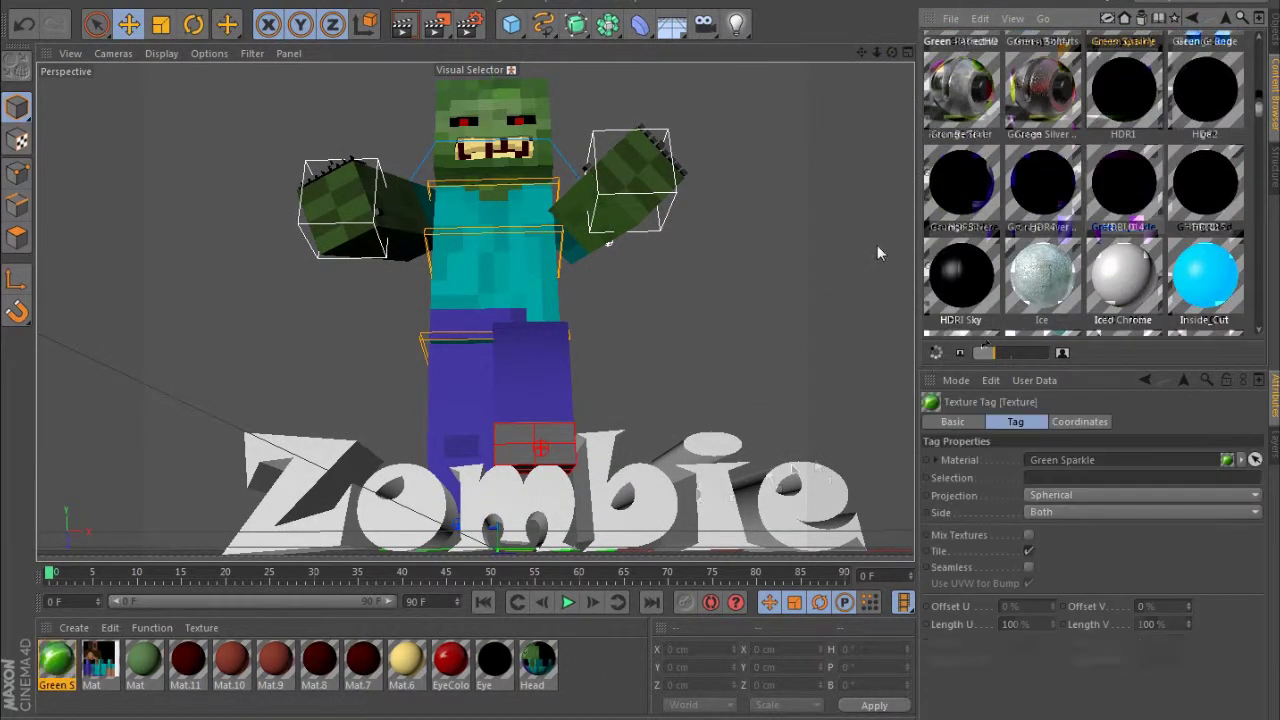
left_click(1272, 45)
Set the text's texture projection to Cubic with Tiles U at .5, and render the view.
left_click(56, 660)
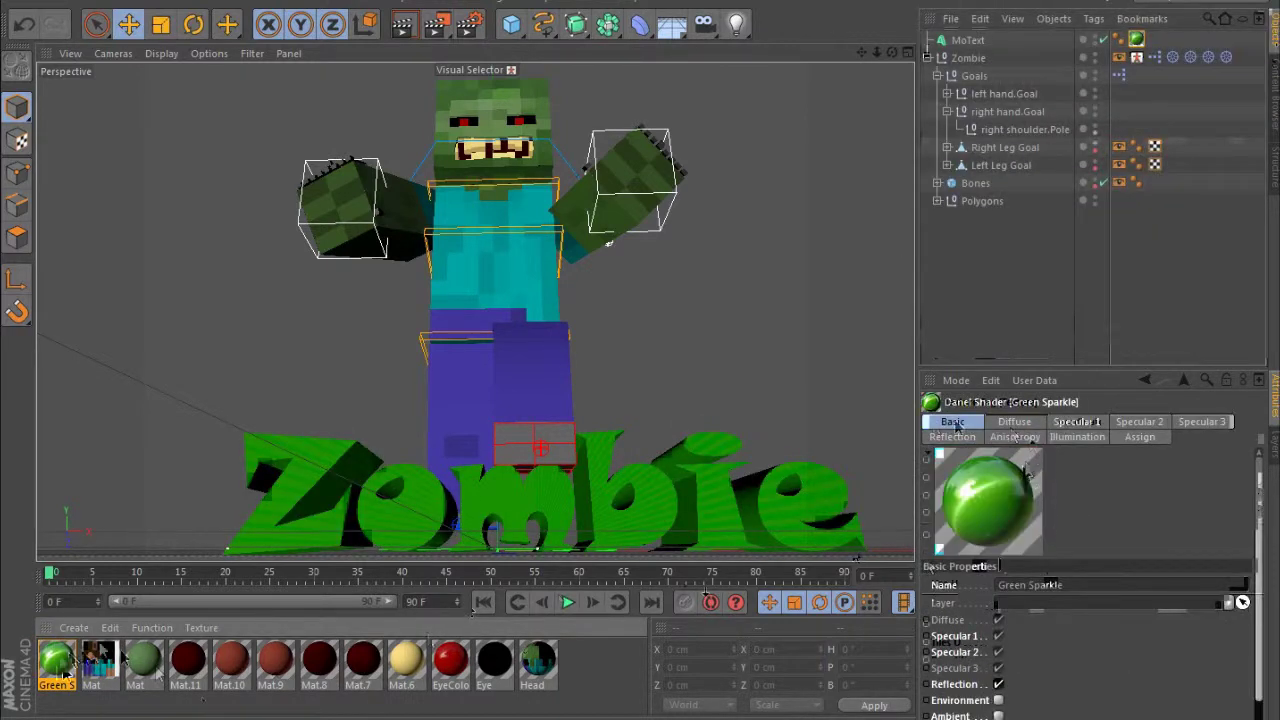
left_click(1136, 40)
left_click(1140, 495)
left_click(1060, 567)
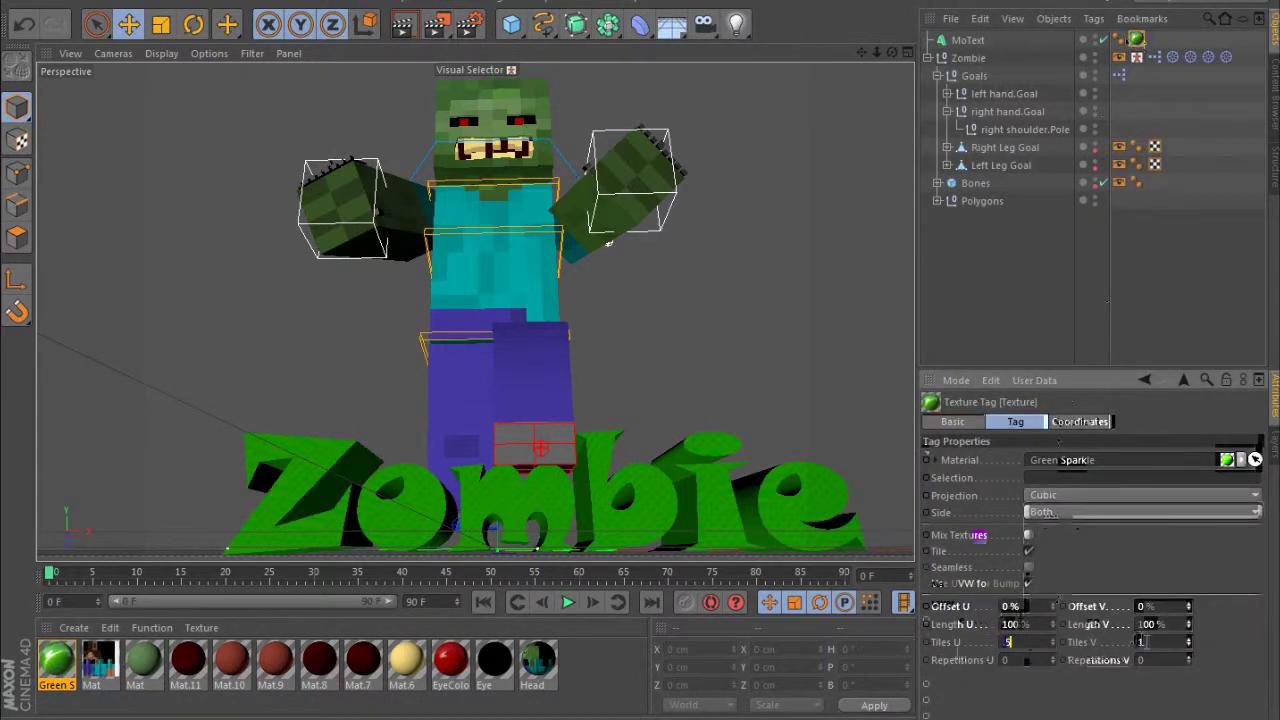
left_click(1000, 295)
left_click(402, 24)
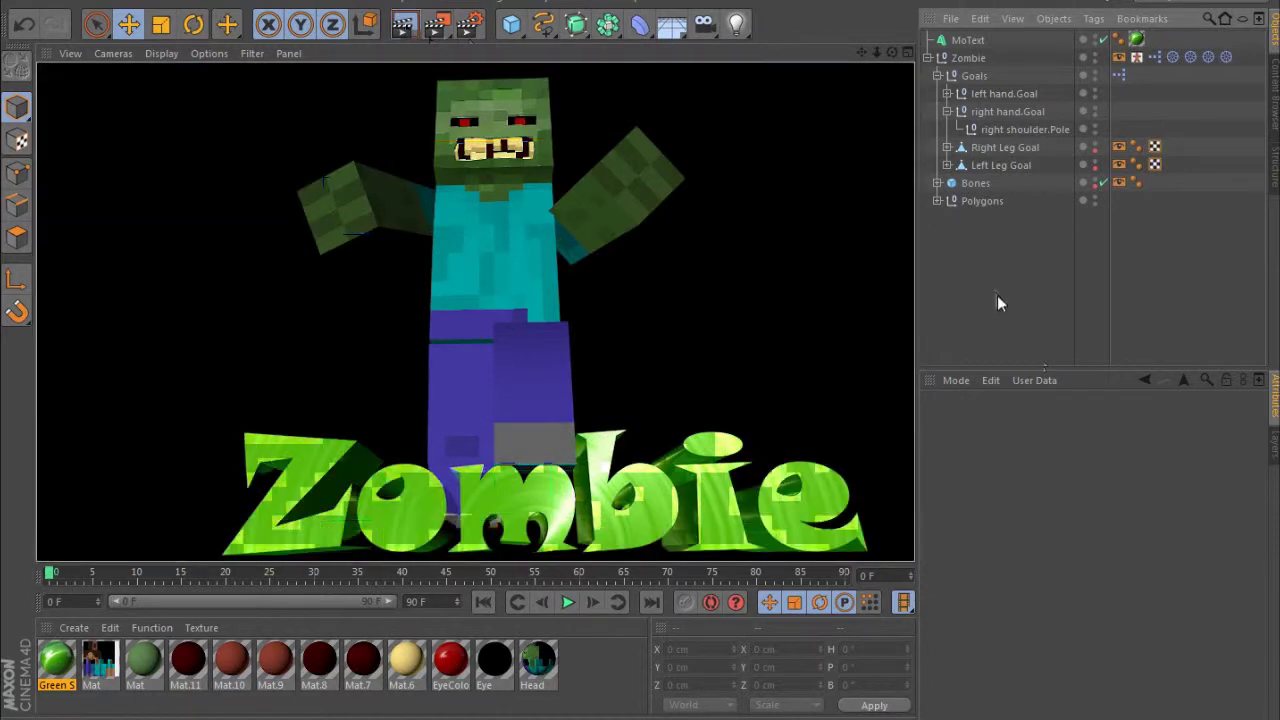
Replace the text's Green Sparkle shader with the Electron2 preset and render the view.
left_click(1272, 85)
left_click_drag(1204, 50, 100, 662)
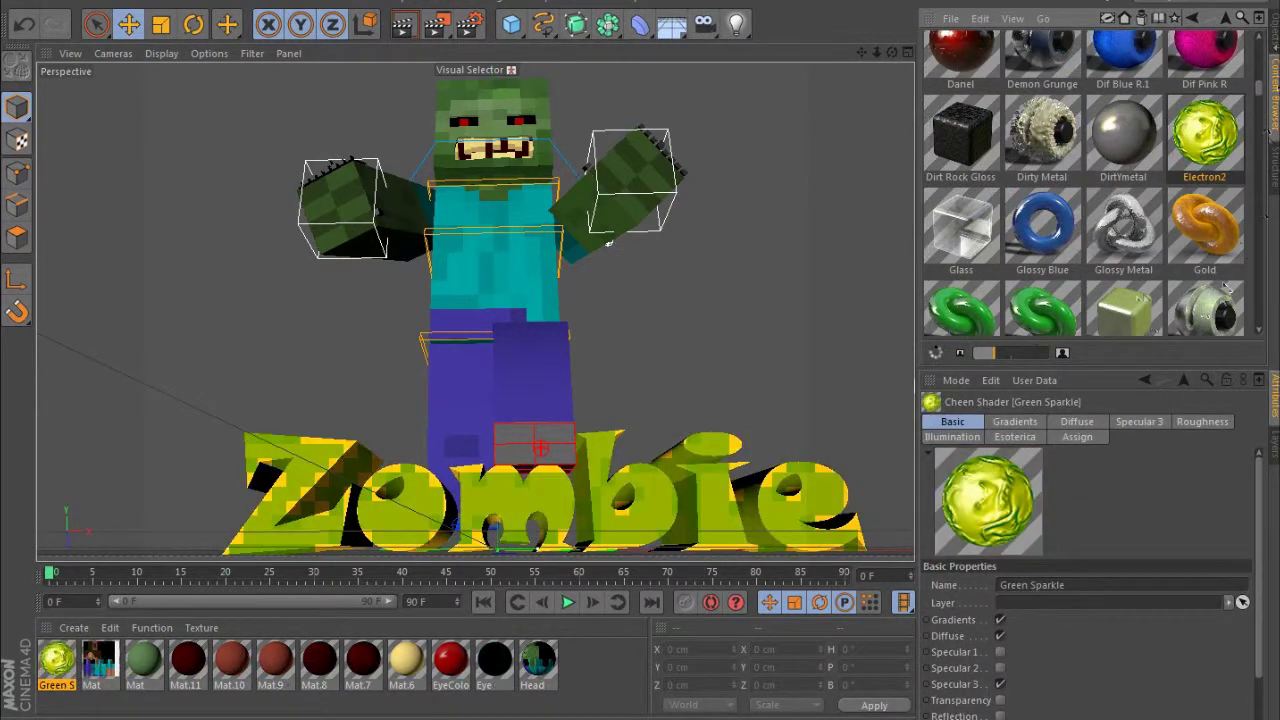
left_click(1274, 32)
left_click(401, 24)
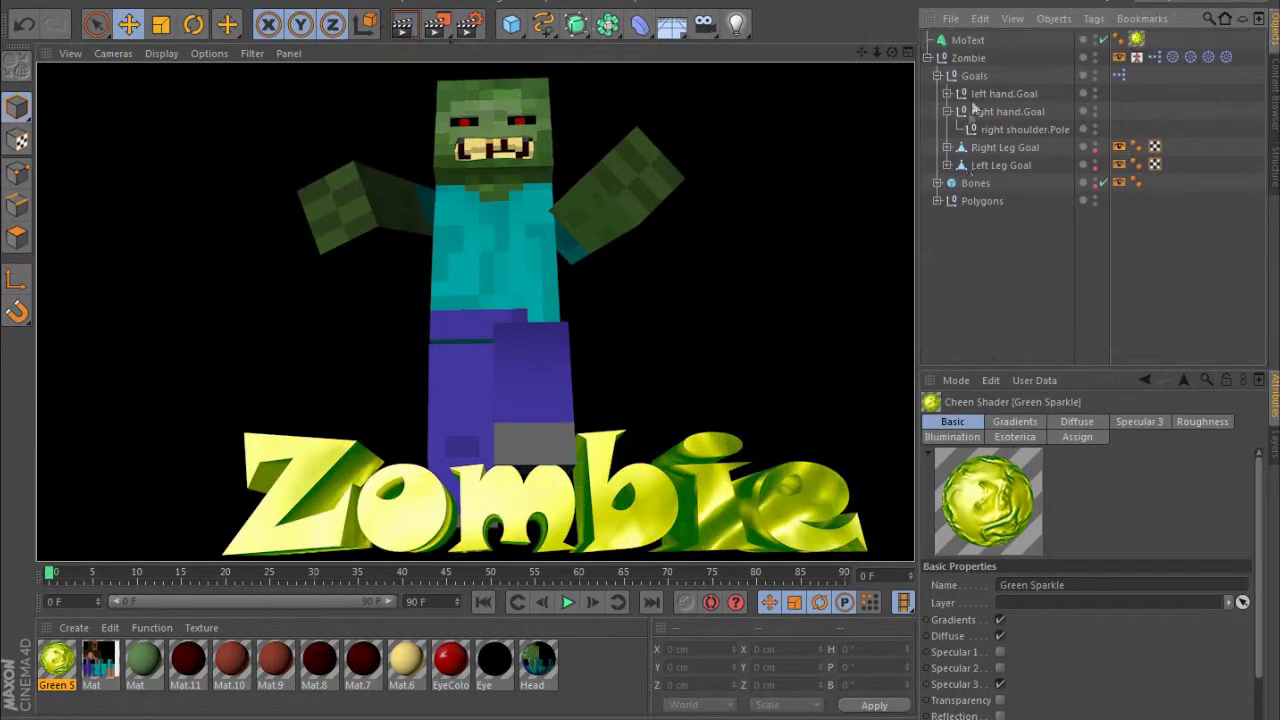
Add a camera that keeps the current framing, and return to the free editor view around the scene.
left_click(704, 24)
left_click(1103, 40)
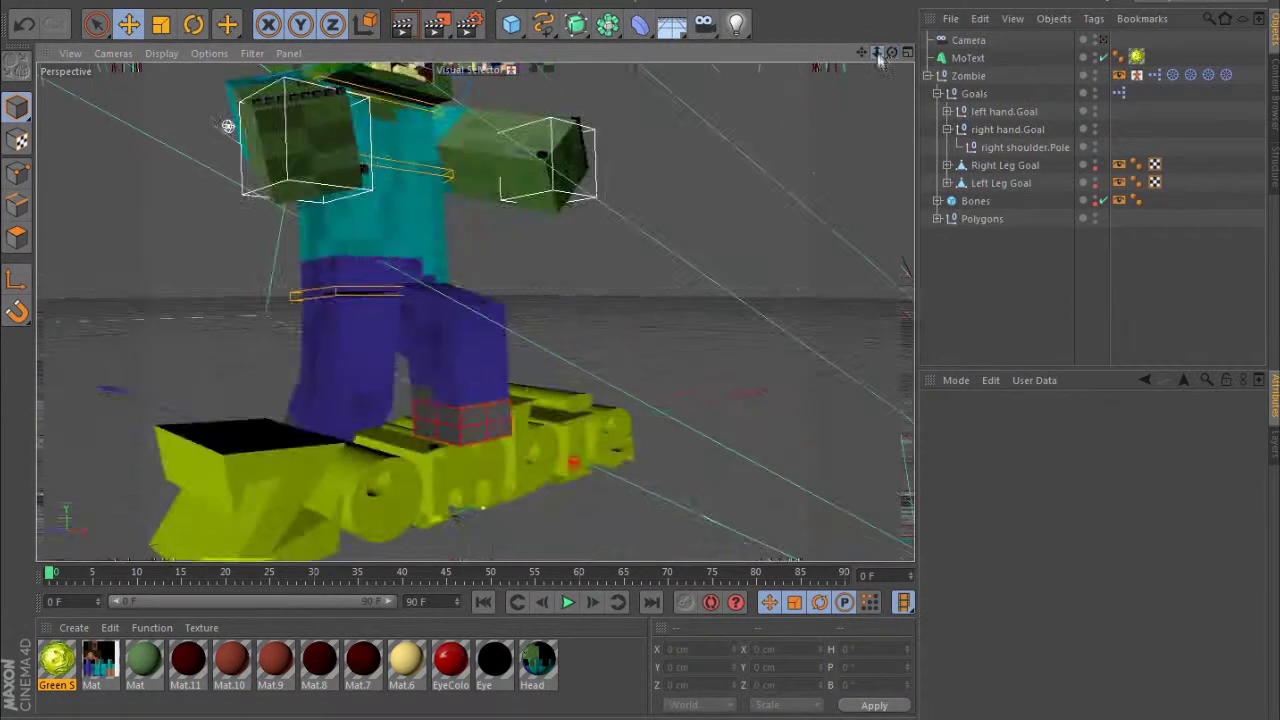
left_click_drag(878, 58, 860, 120)
left_click(589, 4)
left_click(620, 82)
scroll(257, 143, "up", 3)
left_click(162, 111)
left_click_drag(860, 0, 860, 70)
left_click(850, 25)
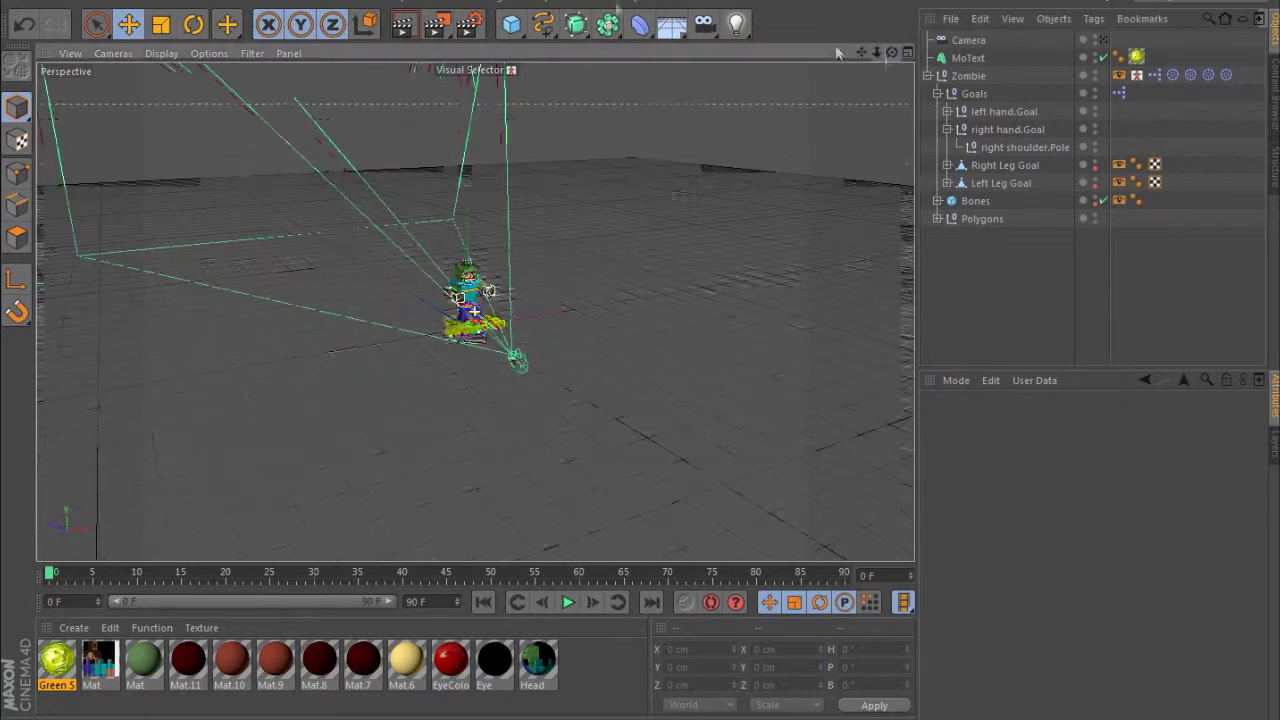
Add an Omni light low in front of the text, at about Y -21 cm and Z -65 cm, and check it through the camera.
left_click(736, 24)
left_click_drag(742, 228, 620, 260)
mouse_move(470, 440)
left_mouse_down()
mouse_move(408, 430)
mouse_move(486, 440)
mouse_move(480, 463)
left_mouse_up()
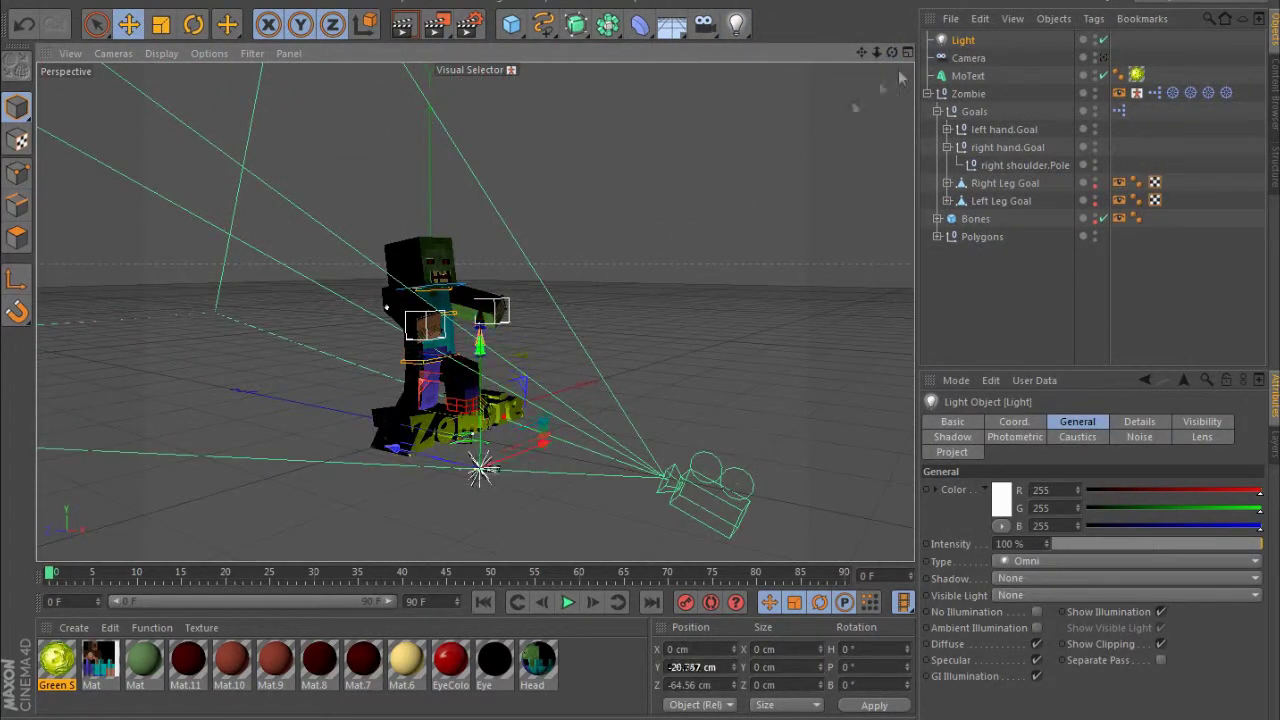
left_click(1103, 57)
left_click(1103, 57)
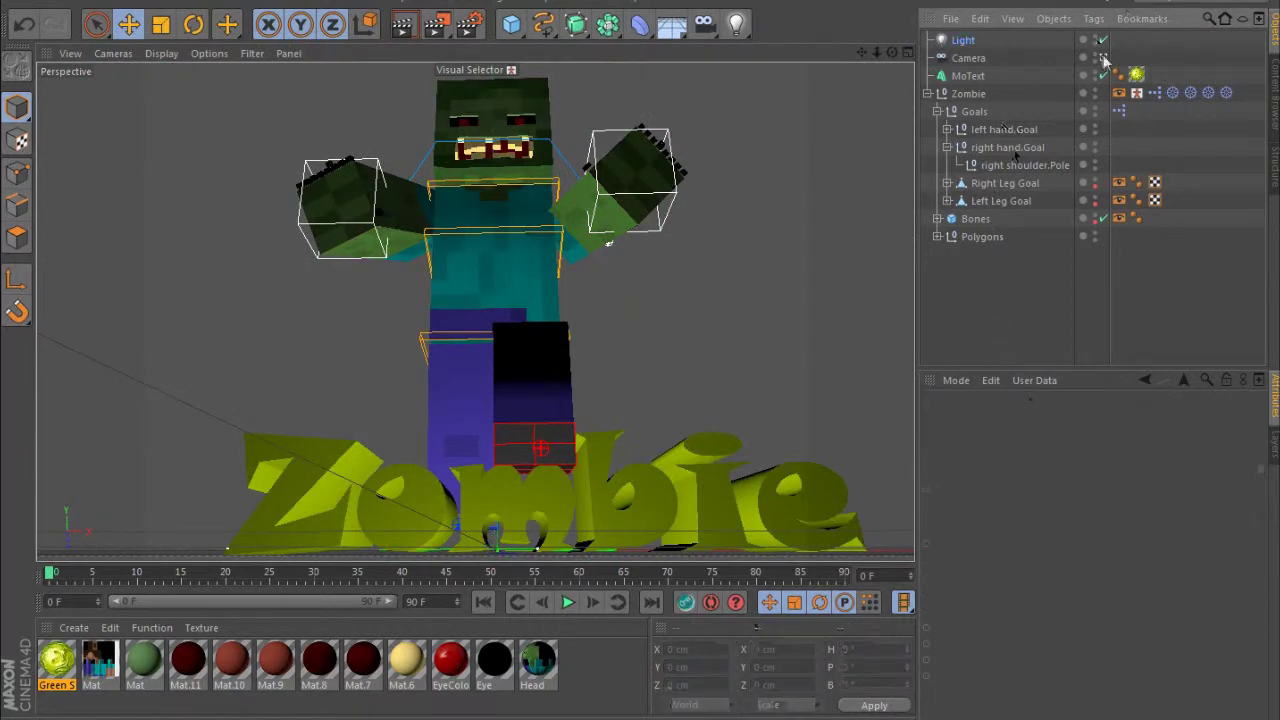
Place two more lights above and behind the zombie on opposite sides, with intensities of 33 % and 26 %, and render the camera view.
left_click_drag(478, 468, 535, 472)
left_click(1105, 543)
left_click_drag(200, 430, 740, 192)
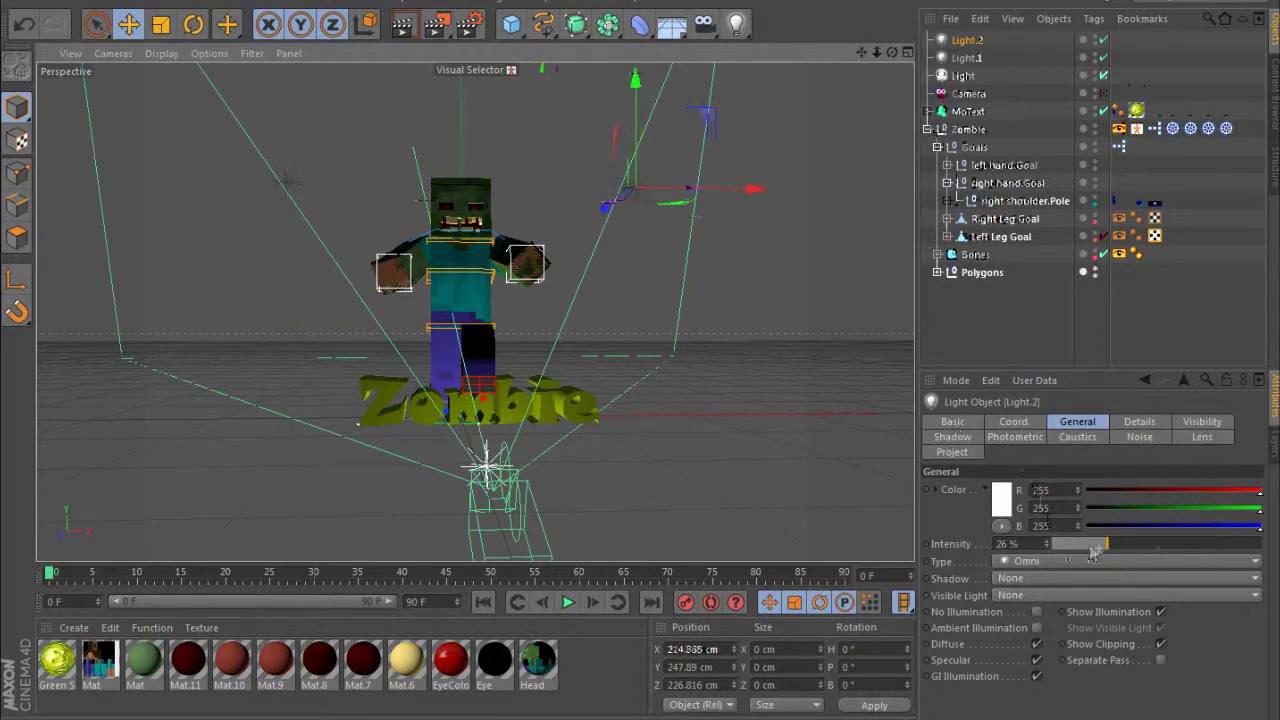
left_click(968, 93)
left_click(966, 57)
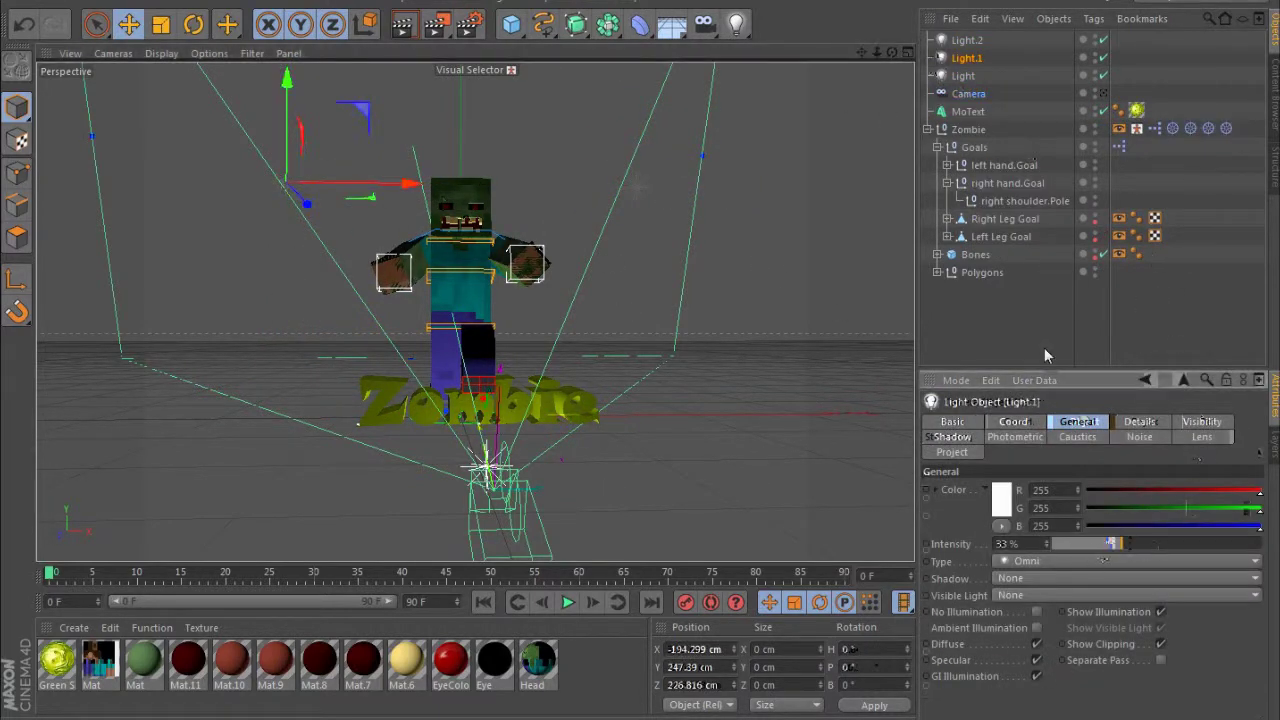
left_click(1103, 93)
left_click(403, 28)
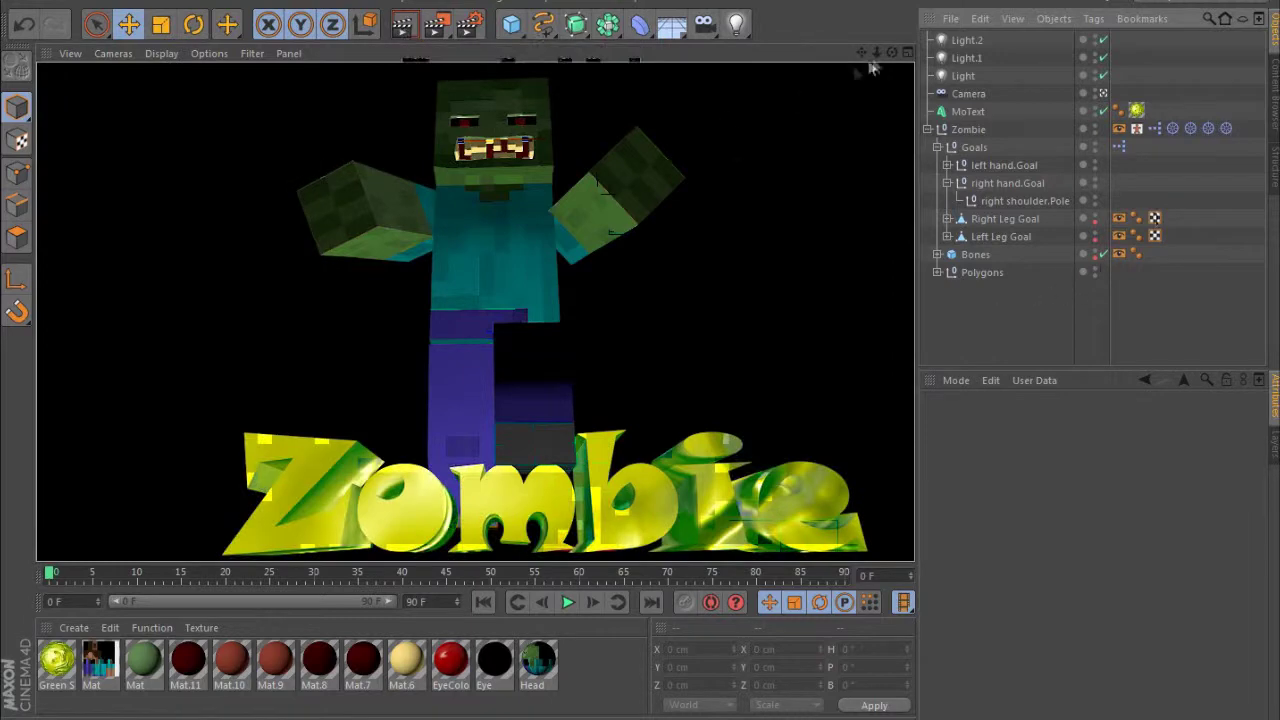
Lower the zombie's right hand goal slightly and render the camera view again.
left_click(1005, 183)
left_click(1103, 93)
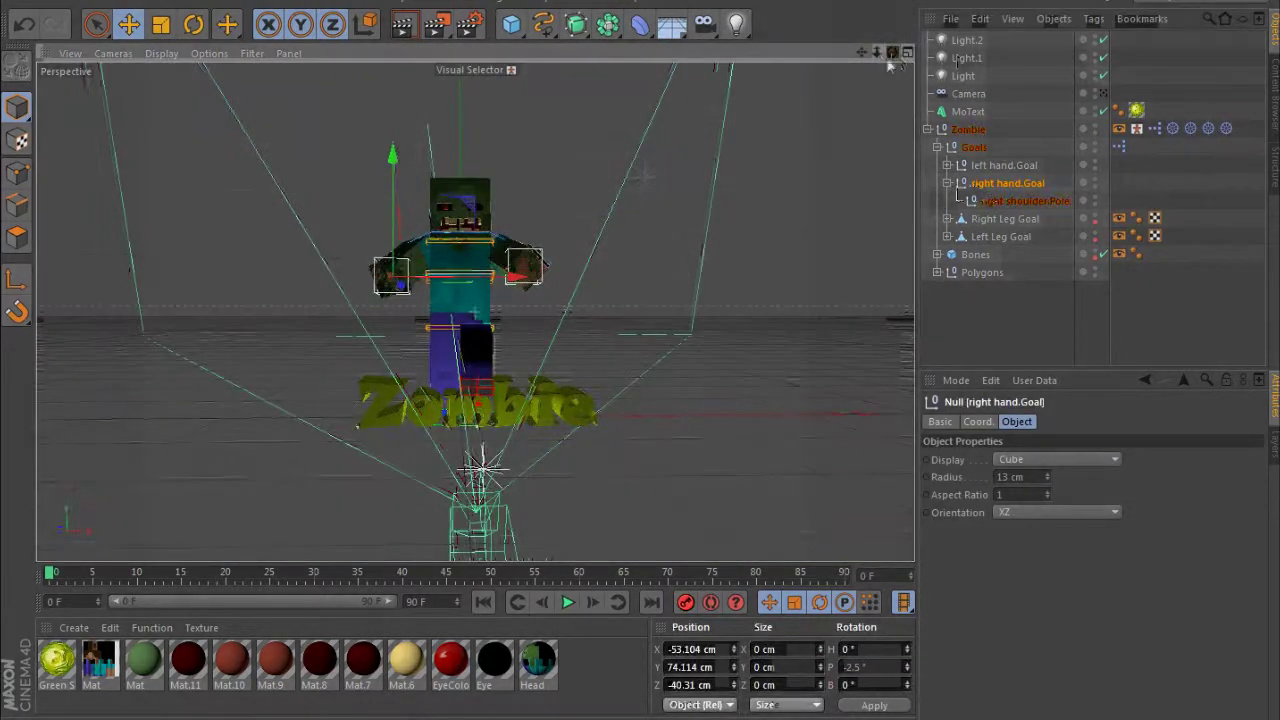
left_click(1103, 93)
mouse_move(385, 250)
left_mouse_down()
mouse_move(371, 257)
mouse_move(390, 265)
left_mouse_up()
left_click(392, 110)
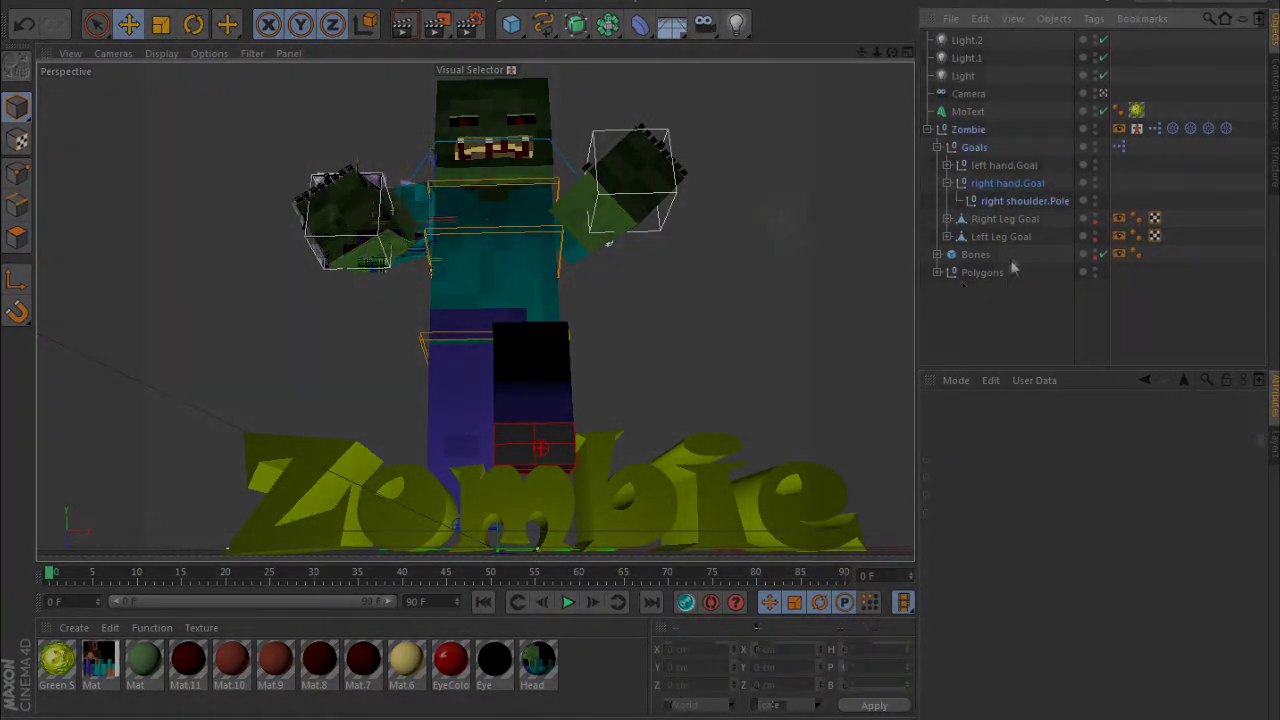
left_click(403, 28)
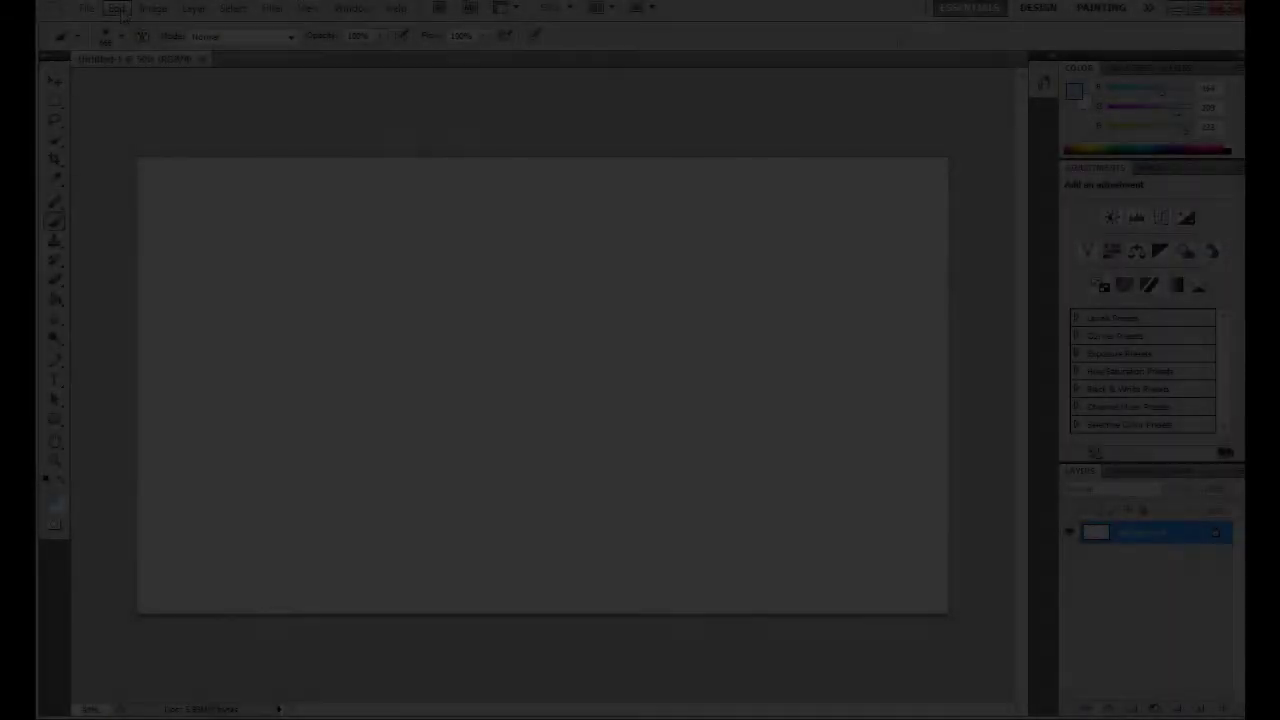
Switch to Photoshop and place the zombie image in the blank document, scaled to 149.87% to fill the canvas.
left_click(87, 8)
left_click(115, 337)
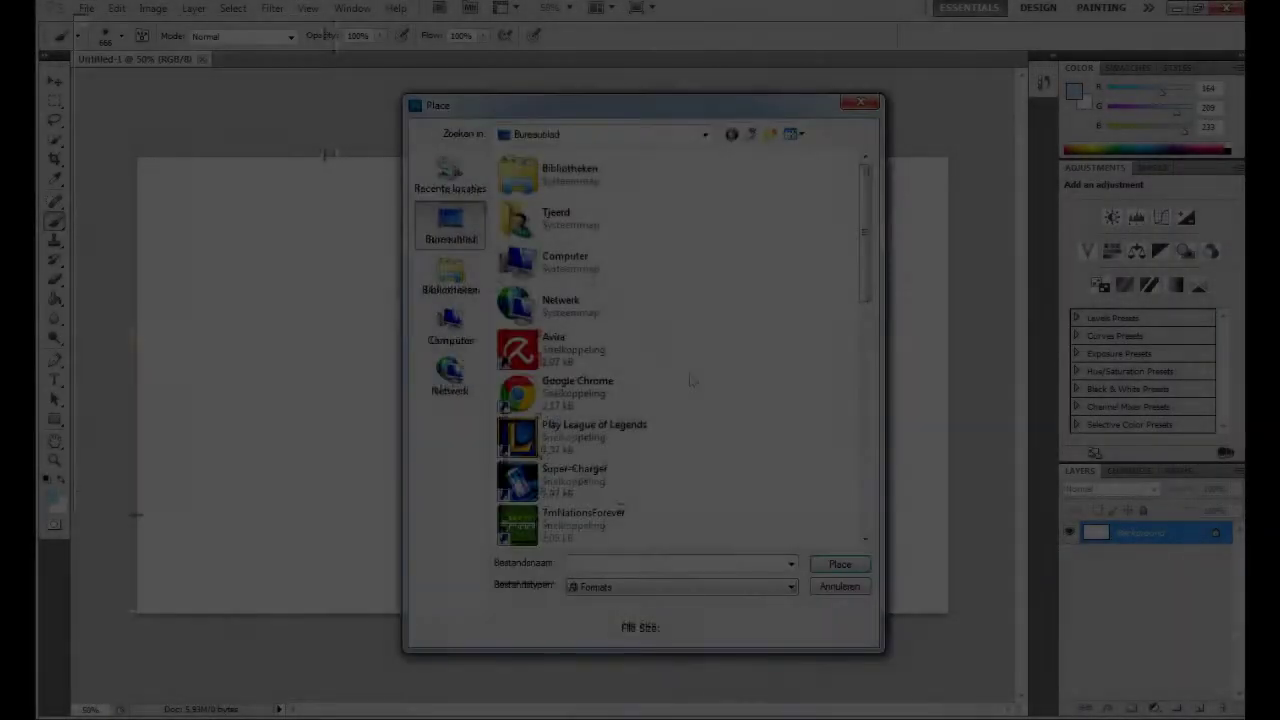
scroll(766, 509, "down", 5)
double_click(766, 514)
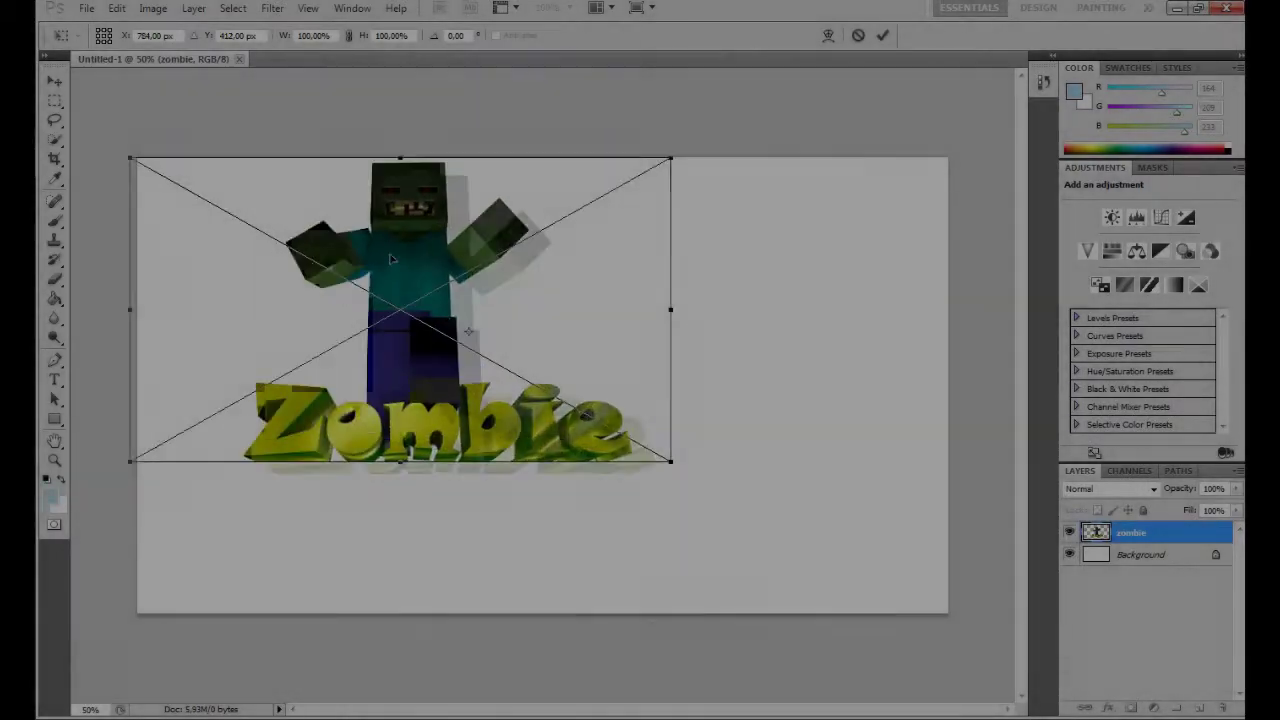
left_click_drag(670, 461, 950, 614)
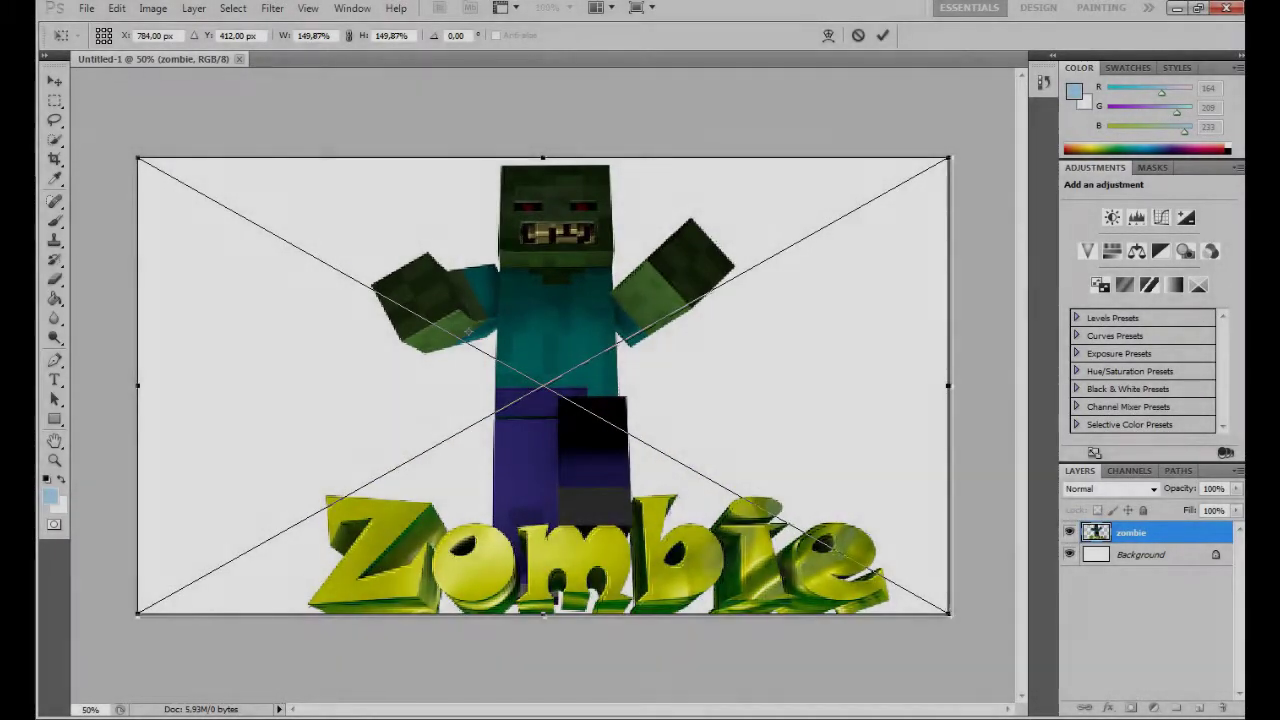
left_click(882, 35)
Set the foreground colour to black (000000) and fill the Background layer with it.
left_click(1140, 554)
left_click(47, 494)
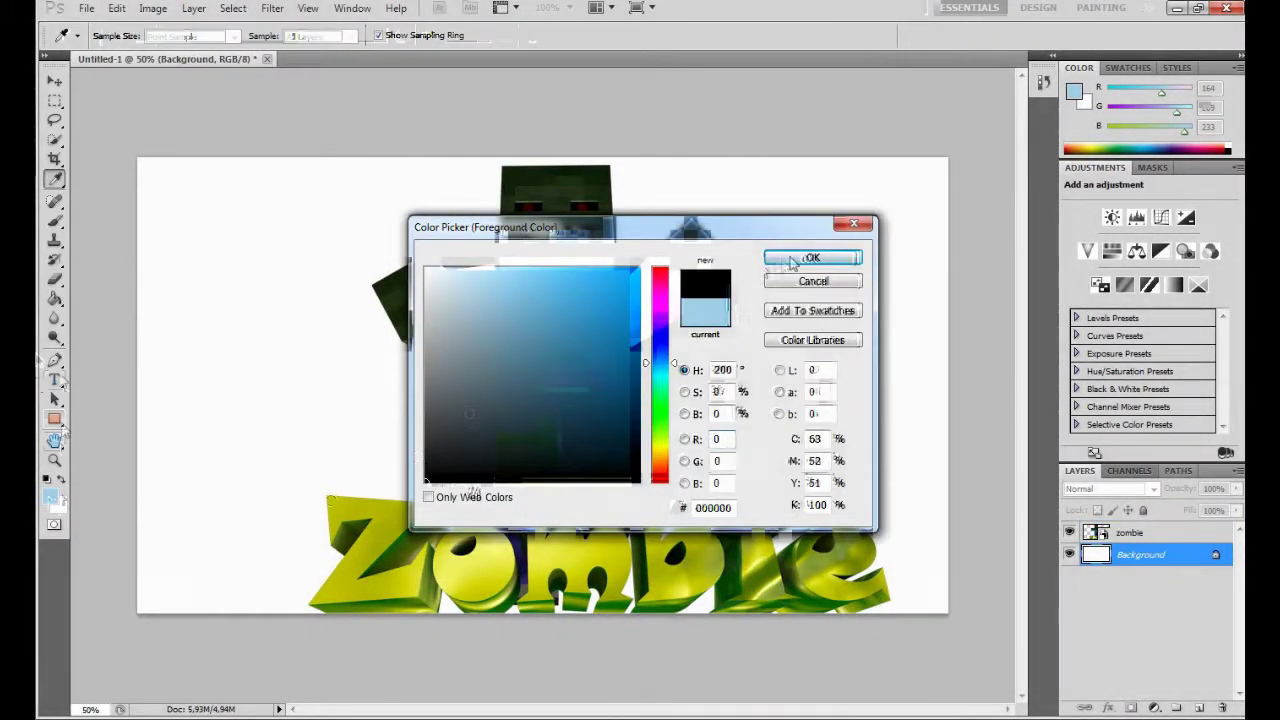
left_click(770, 259)
key("g")
left_click(246, 343)
Set the background colour to dark grey and draw a vertical gradient on the Background layer, grey above fading to black below.
left_click(57, 505)
left_click(377, 391)
key("Return")
right_click(54, 299)
left_click(125, 294)
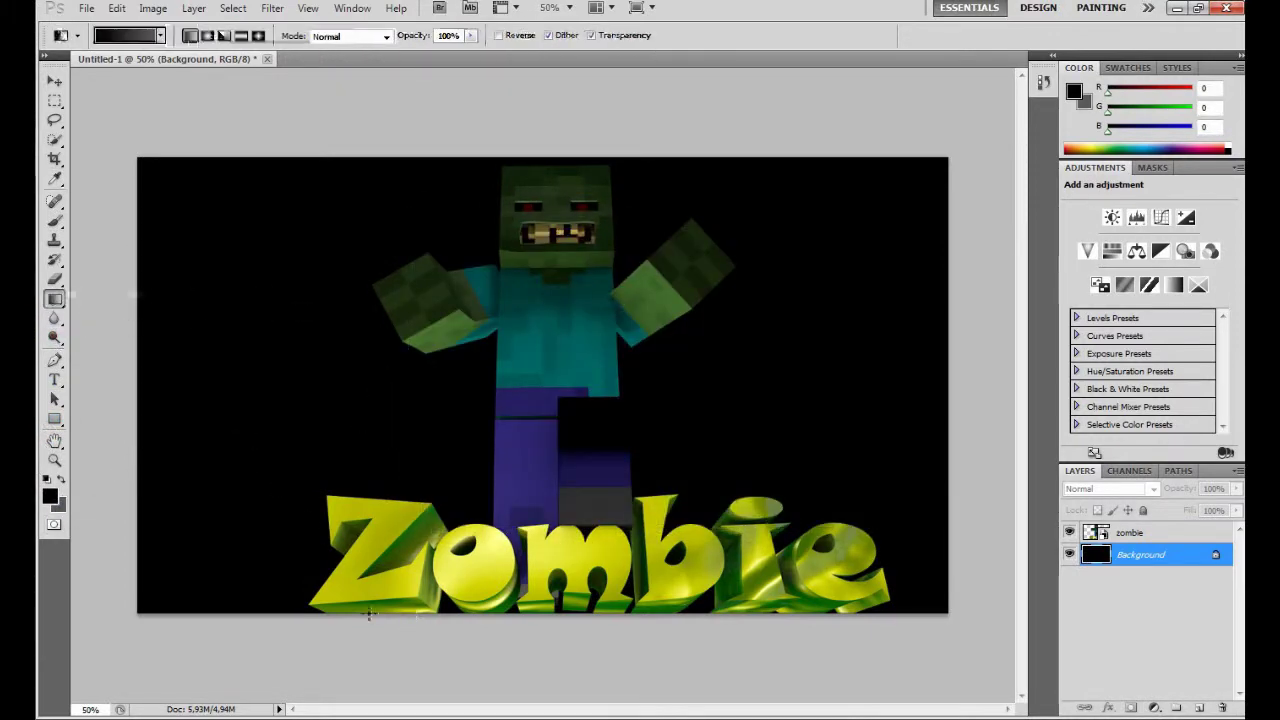
left_click_drag(512, 155, 512, 155)
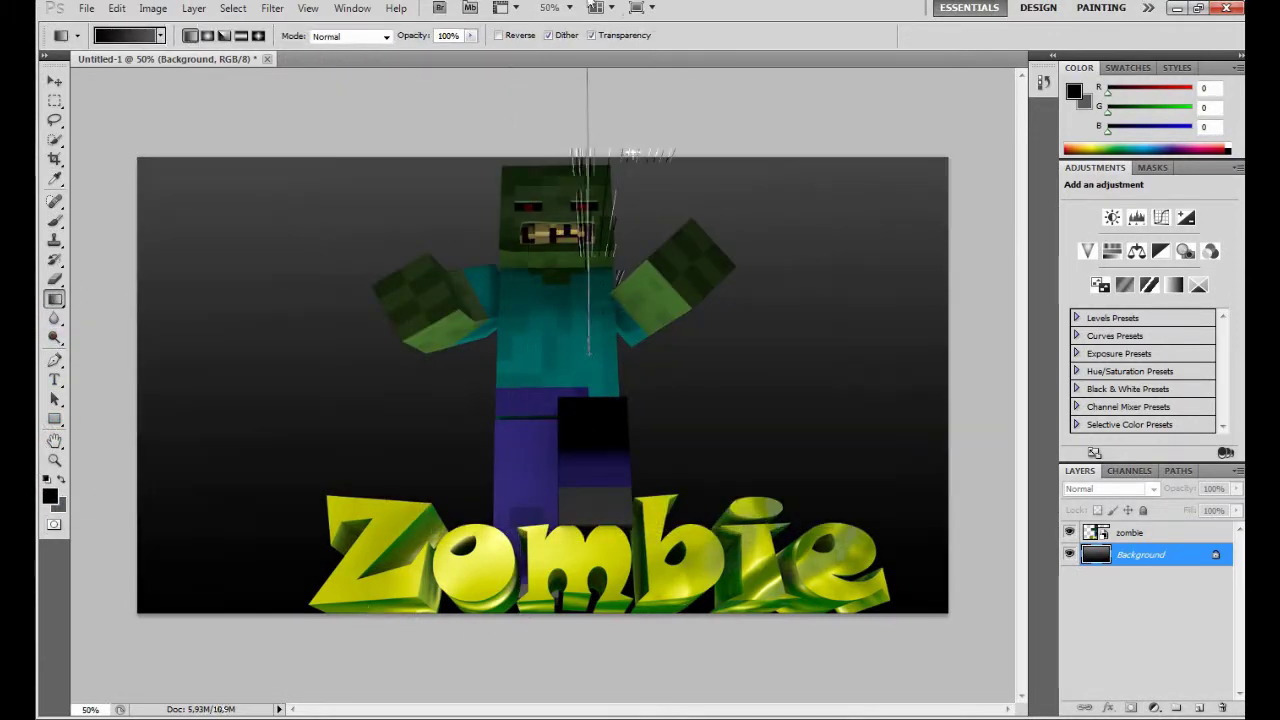
Redraw the grey-to-black background gradient several times with different start points and lengths.
left_click_drag(587, 353, 587, 355)
left_click_drag(404, 464, 404, 465)
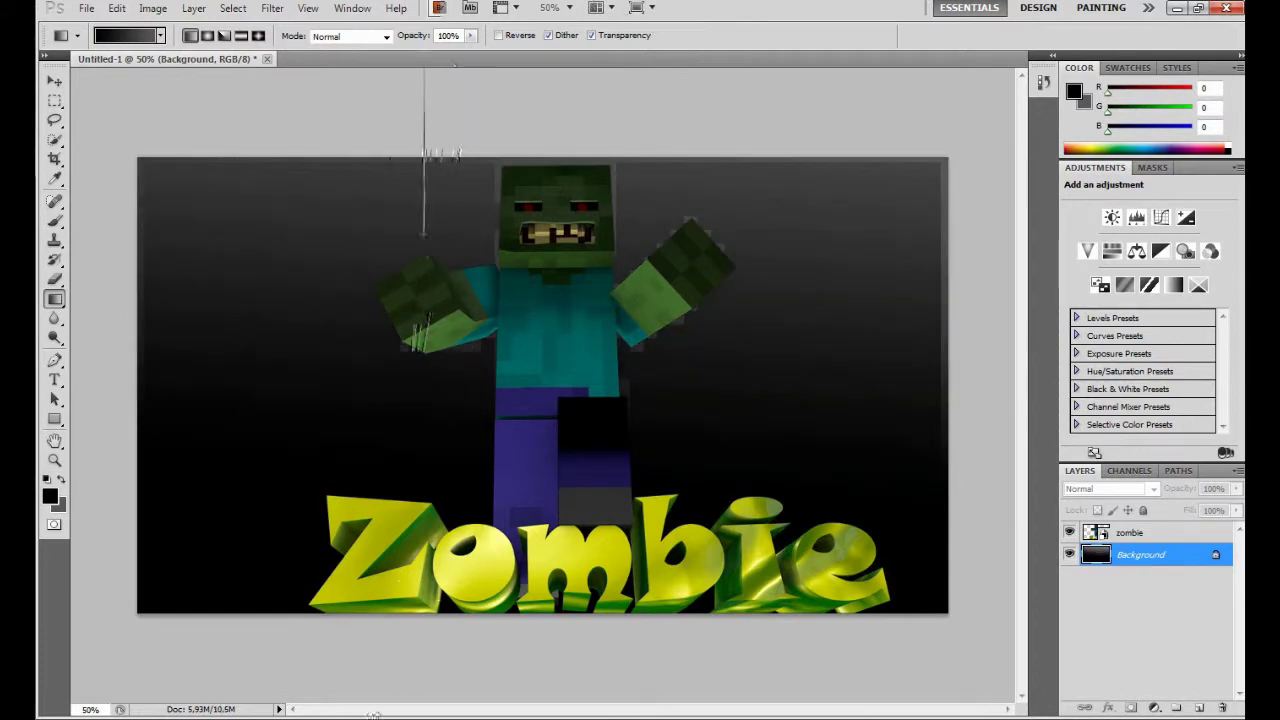
left_click_drag(423, 150, 423, 236)
left_click_drag(600, 104, 631, 143)
left_click_drag(472, 462, 472, 488)
Choose a darker grey background colour and redraw the vertical gradient down the Background layer.
left_click(60, 505)
key("Return")
mouse_move(556, 230)
left_mouse_down()
mouse_move(560, 440)
mouse_move(573, 445)
left_mouse_up()
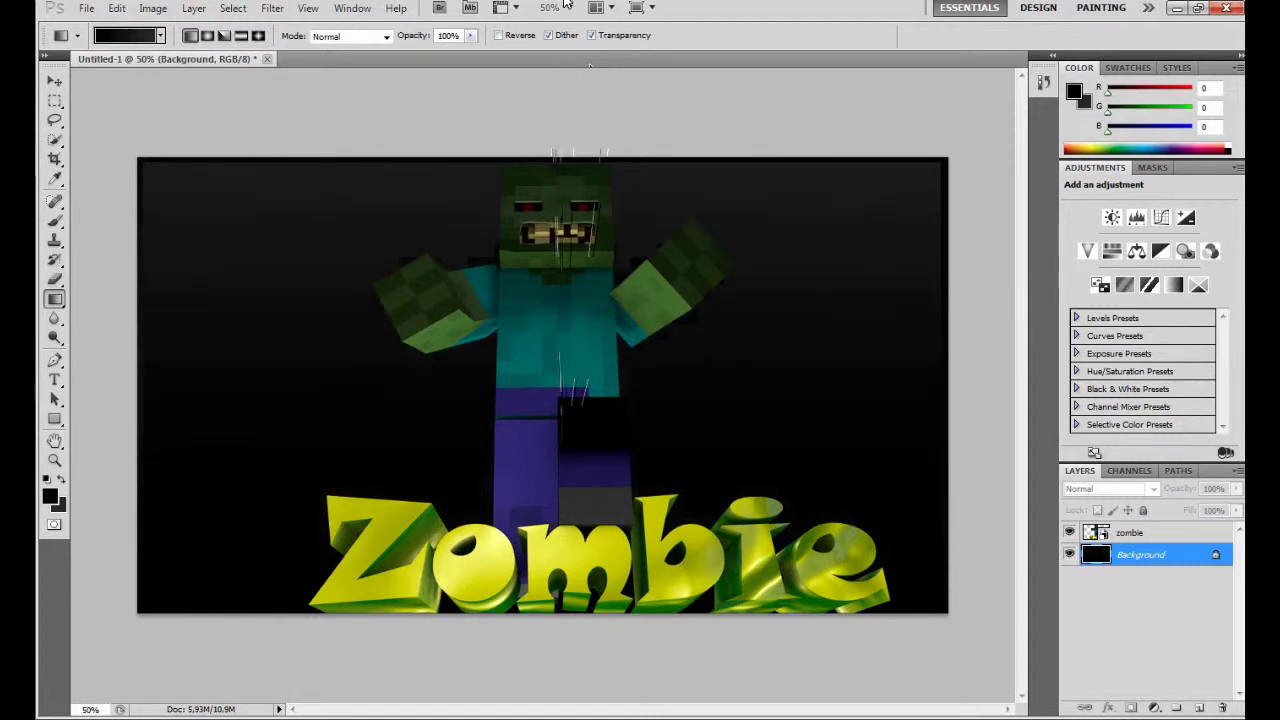
Set the foreground to bright green (RGB 52, 231, 16) and paint a soft 666 px glow behind the zombie's head.
left_click(49, 496)
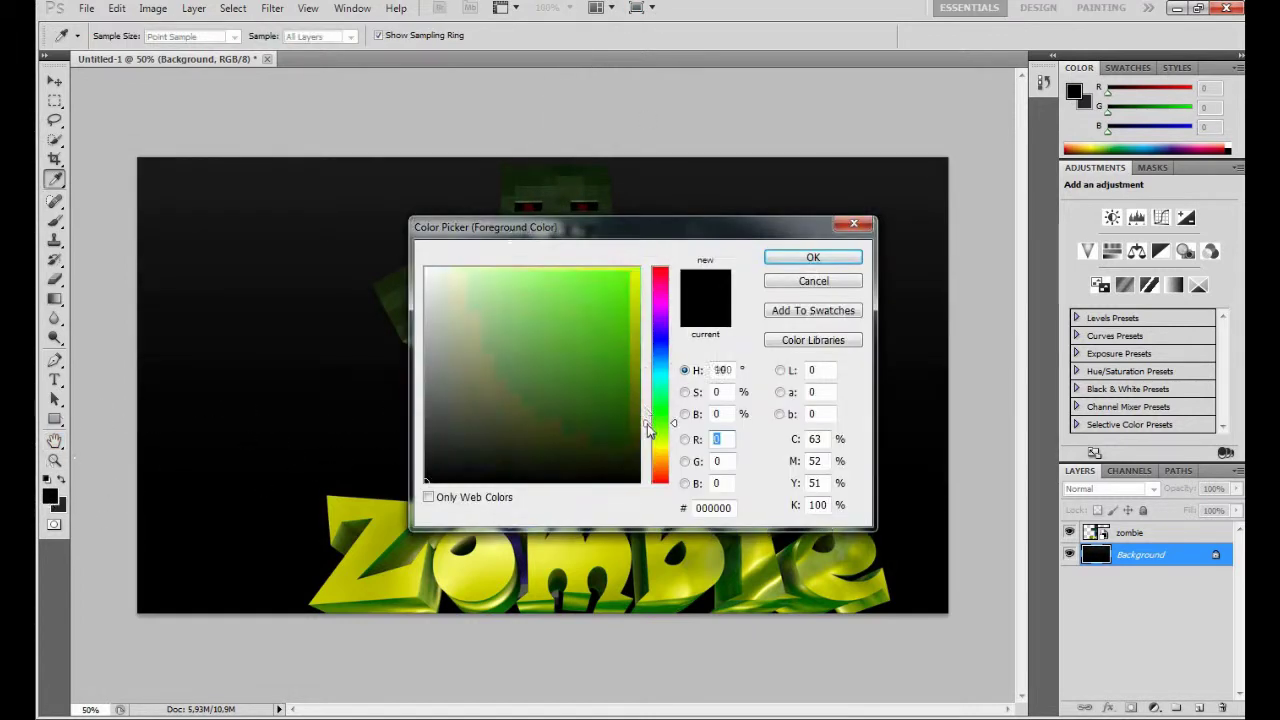
left_click(631, 400)
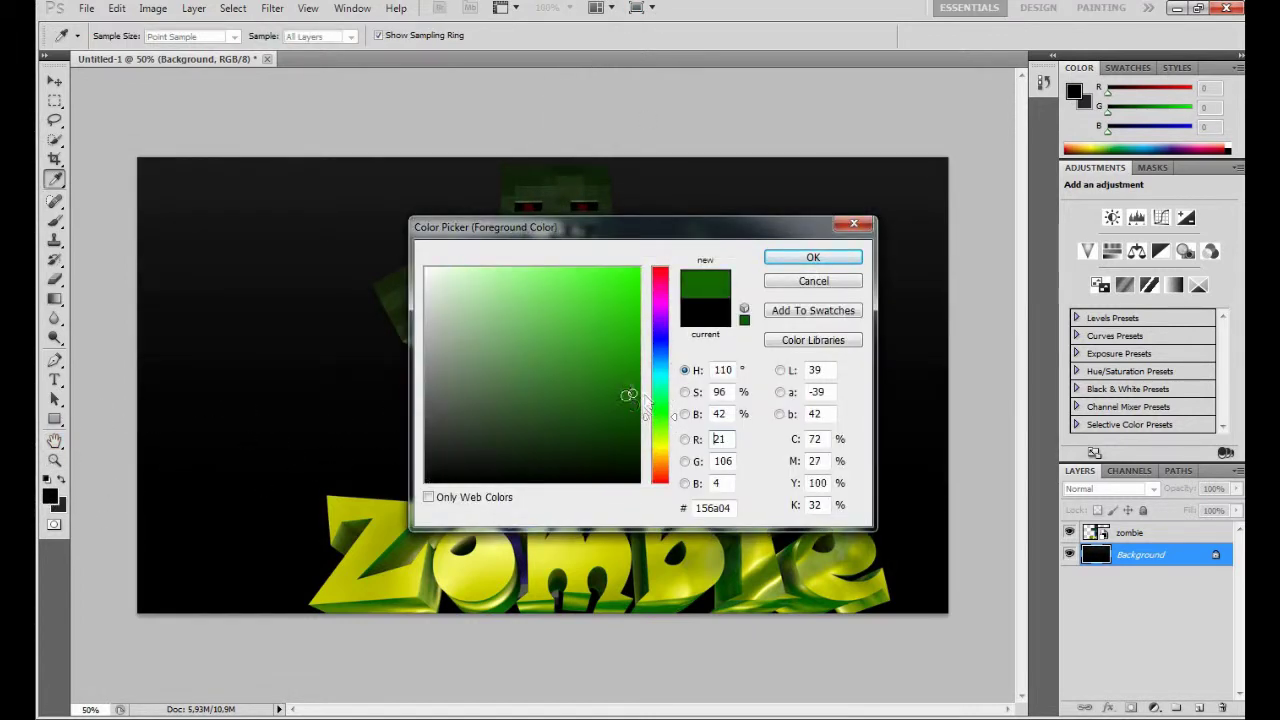
key("Return")
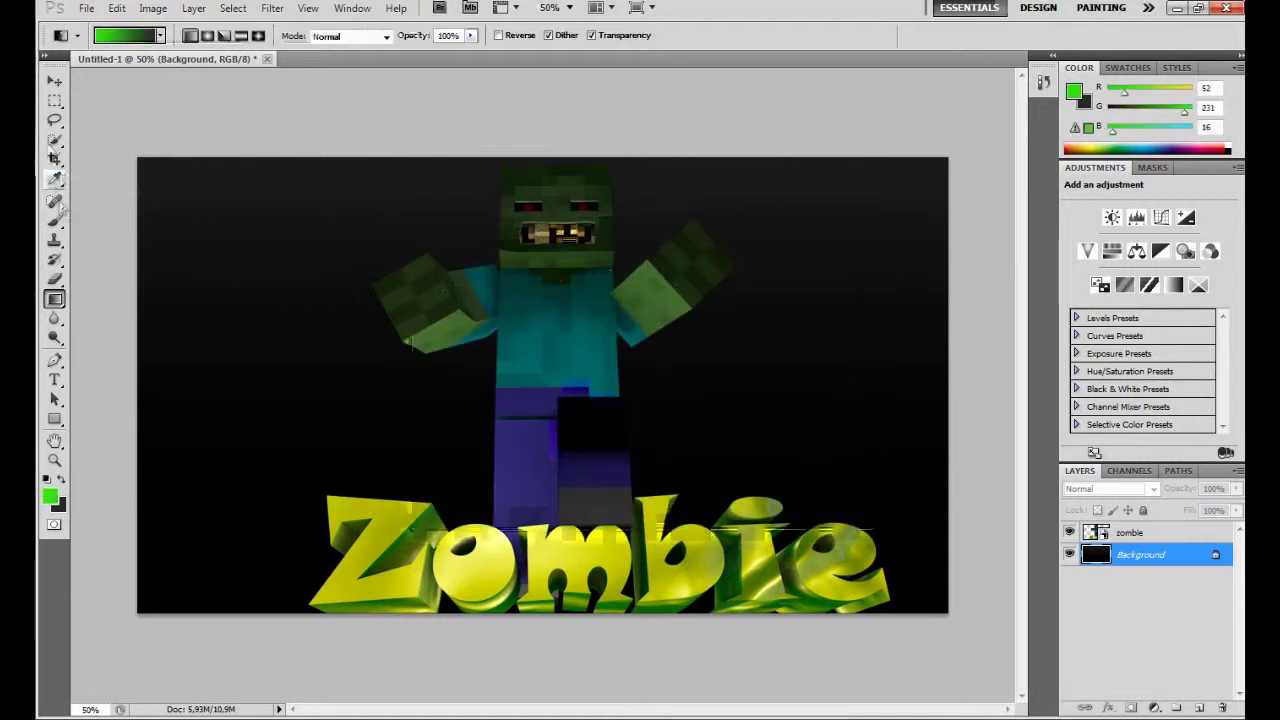
left_click(55, 220)
left_click_drag(550, 150, 570, 155)
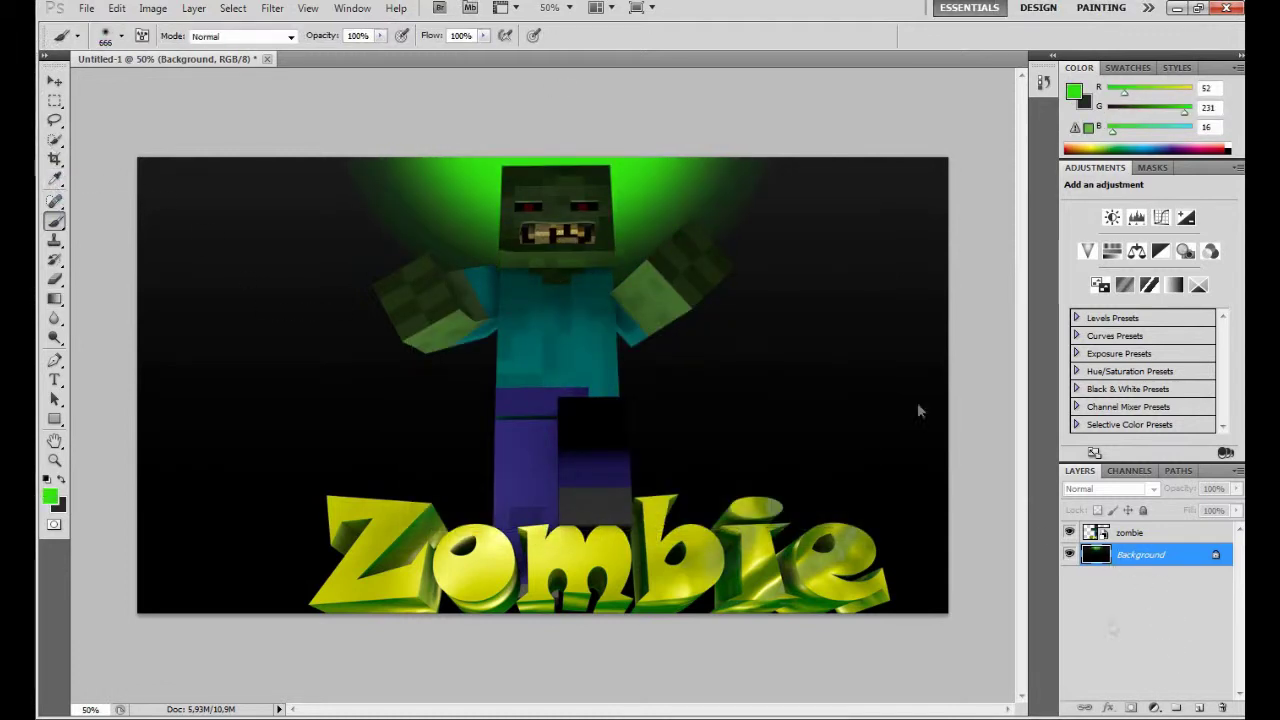
Set the foreground back to black and cover the green glow with a vertical dark grey-to-black gradient on the Background layer.
left_click(55, 298)
left_click(49, 496)
left_click(440, 500)
key("Return")
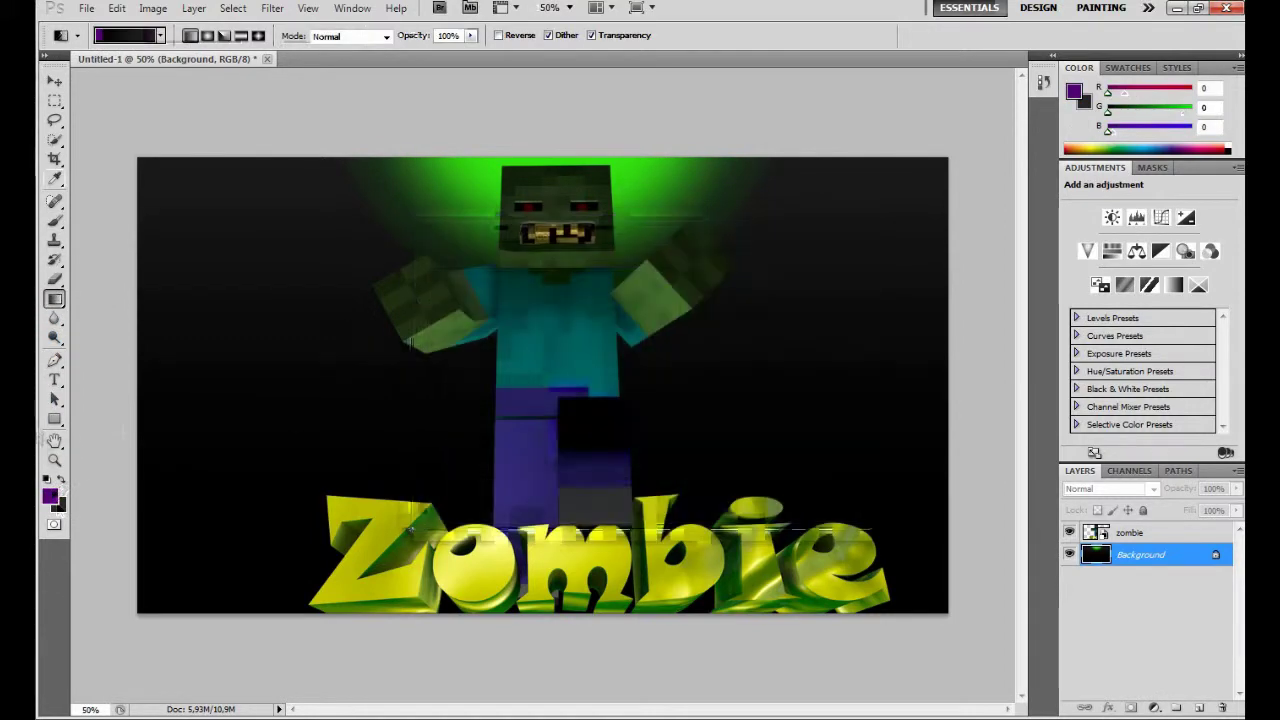
left_click_drag(546, 160, 546, 600)
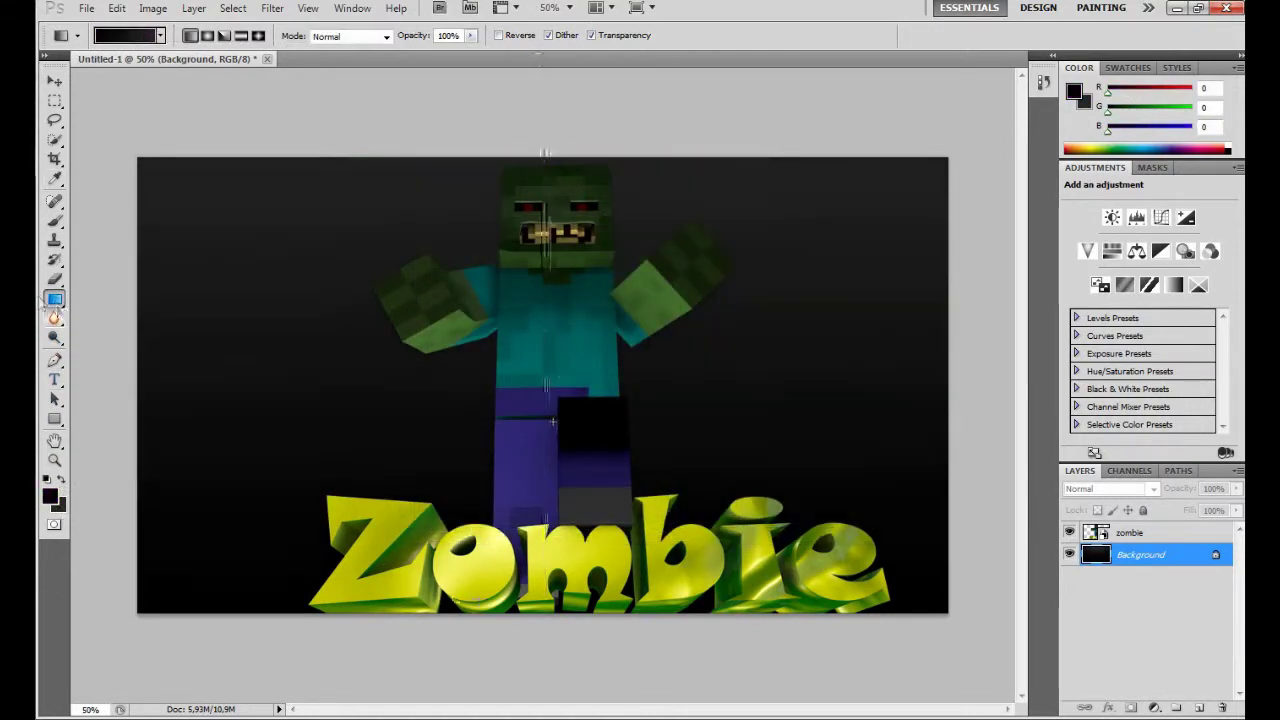
left_click_drag(557, 205, 557, 430)
Add a layer below the zombie and paint a soft green (RGB 64, 243, 29) glow behind its head with the 666 px brush.
left_click(1177, 708)
left_click(55, 178)
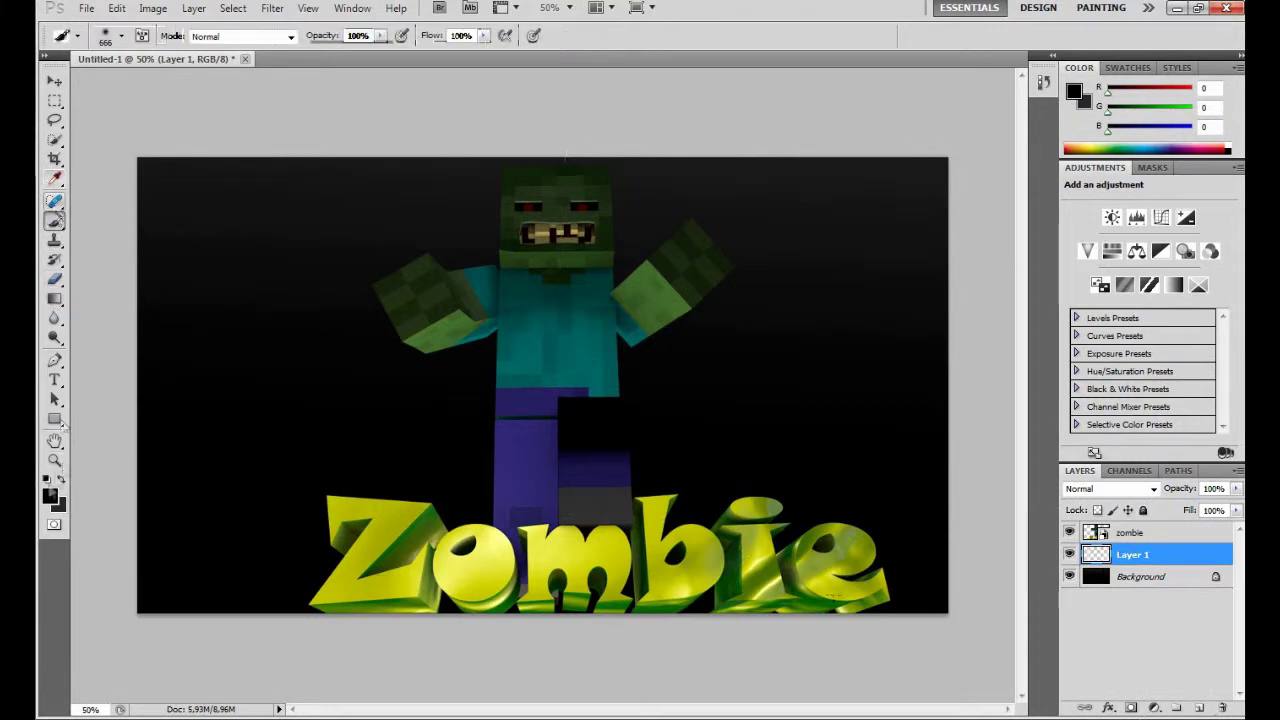
left_click(49, 496)
left_click(614, 293)
left_click(812, 257)
key("b")
left_click(557, 172)
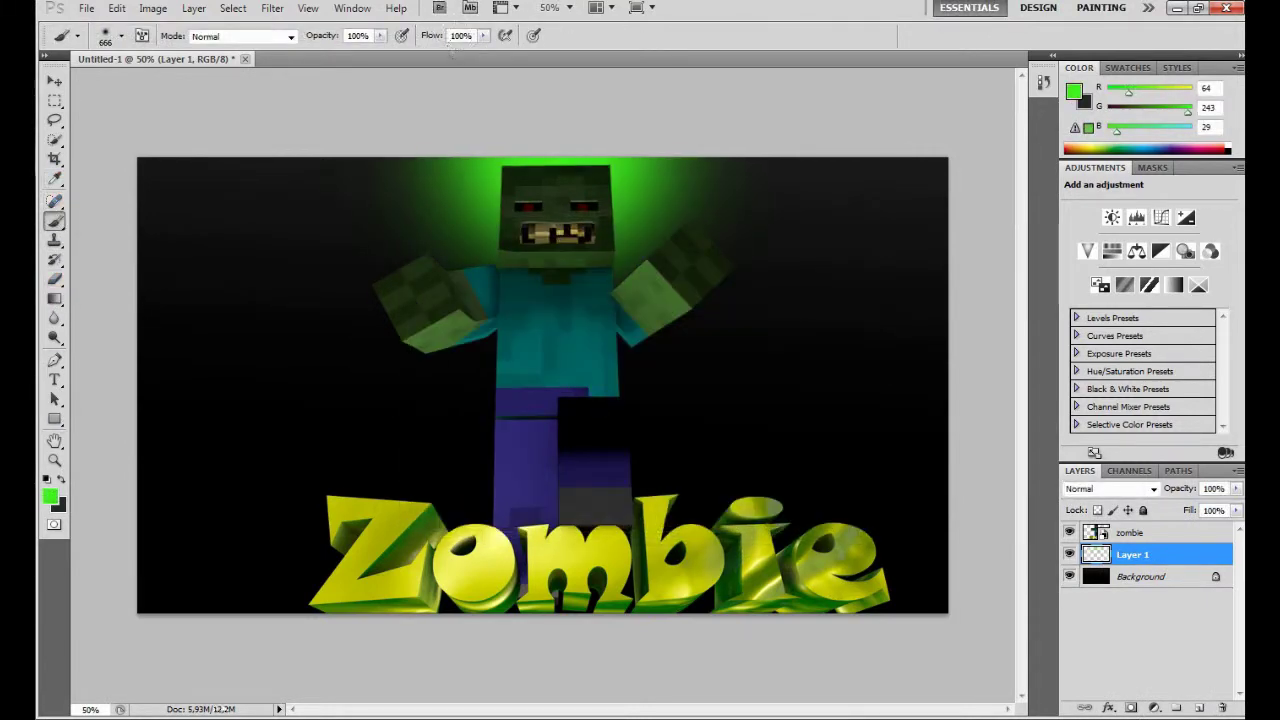
Try adding green glows in the upper corners of the image, and step back to remove them.
left_click(935, 165)
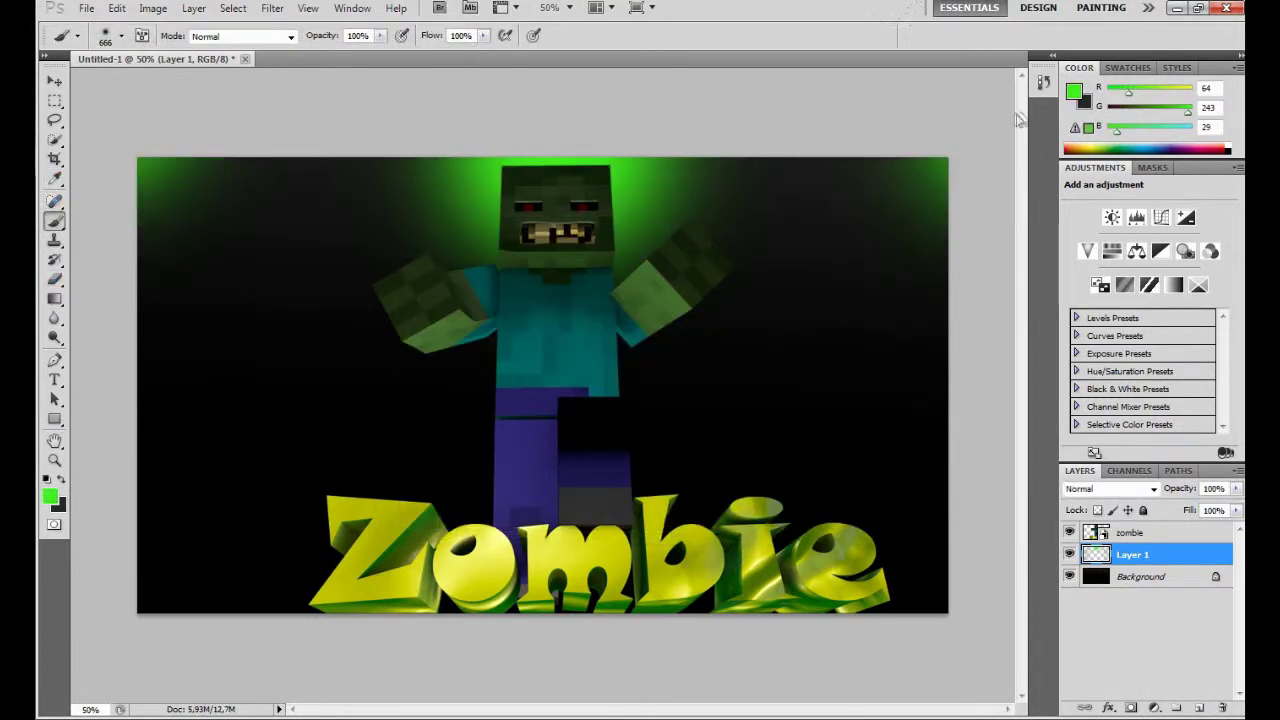
left_click(930, 170)
key("ctrl+z")
left_click(117, 8)
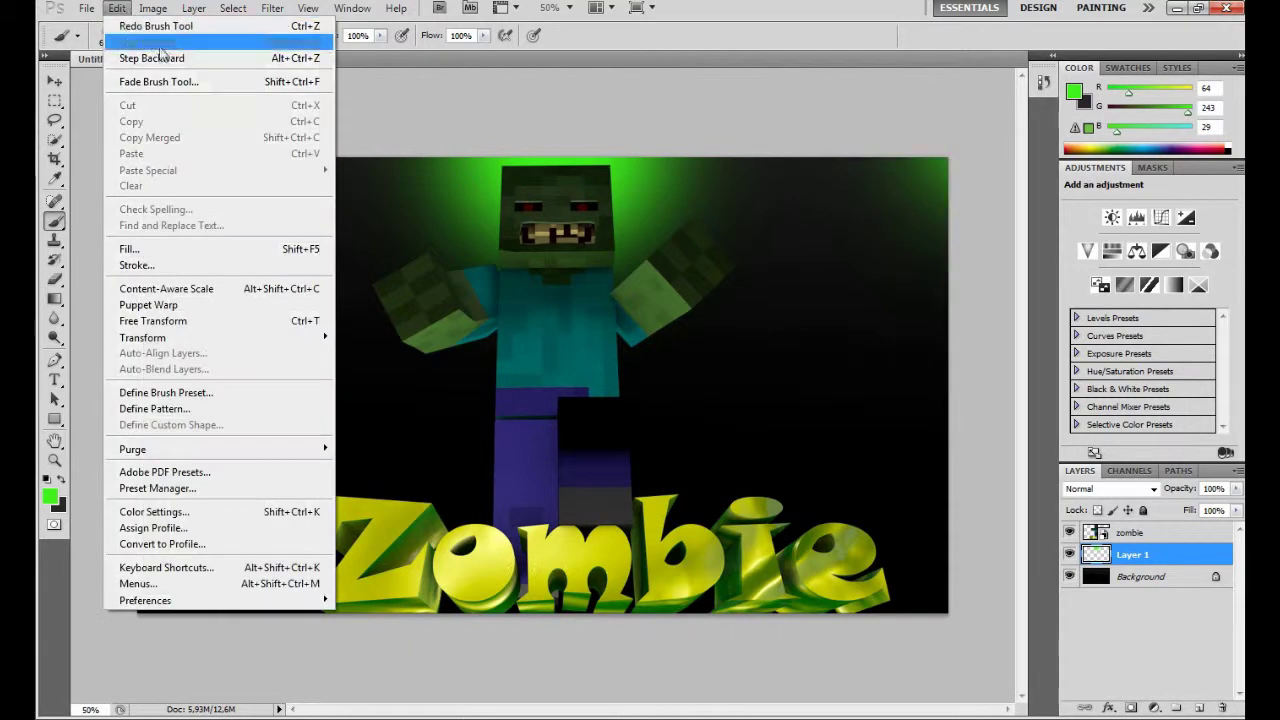
left_click(150, 58)
left_click(117, 8)
left_click(145, 58)
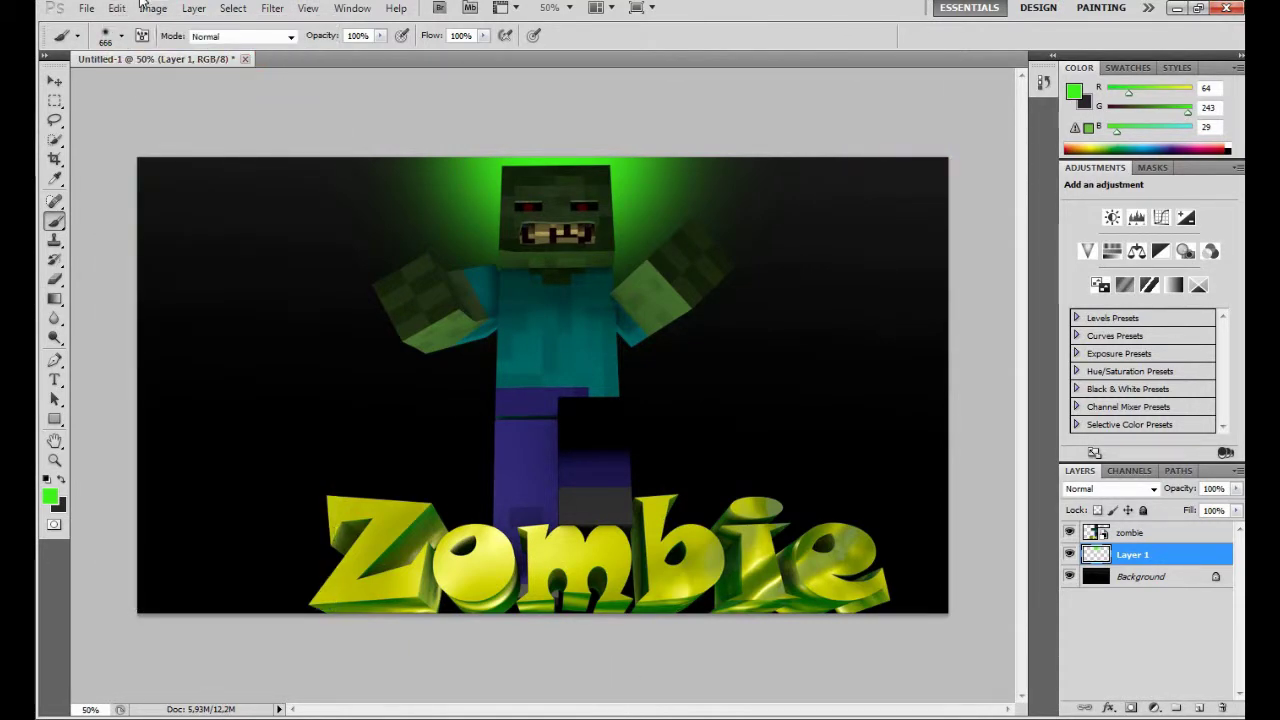
Set the soft brush size to 484 px and paint a wide green glow along the bottom of the image behind the text.
left_click(121, 36)
right_click(395, 515)
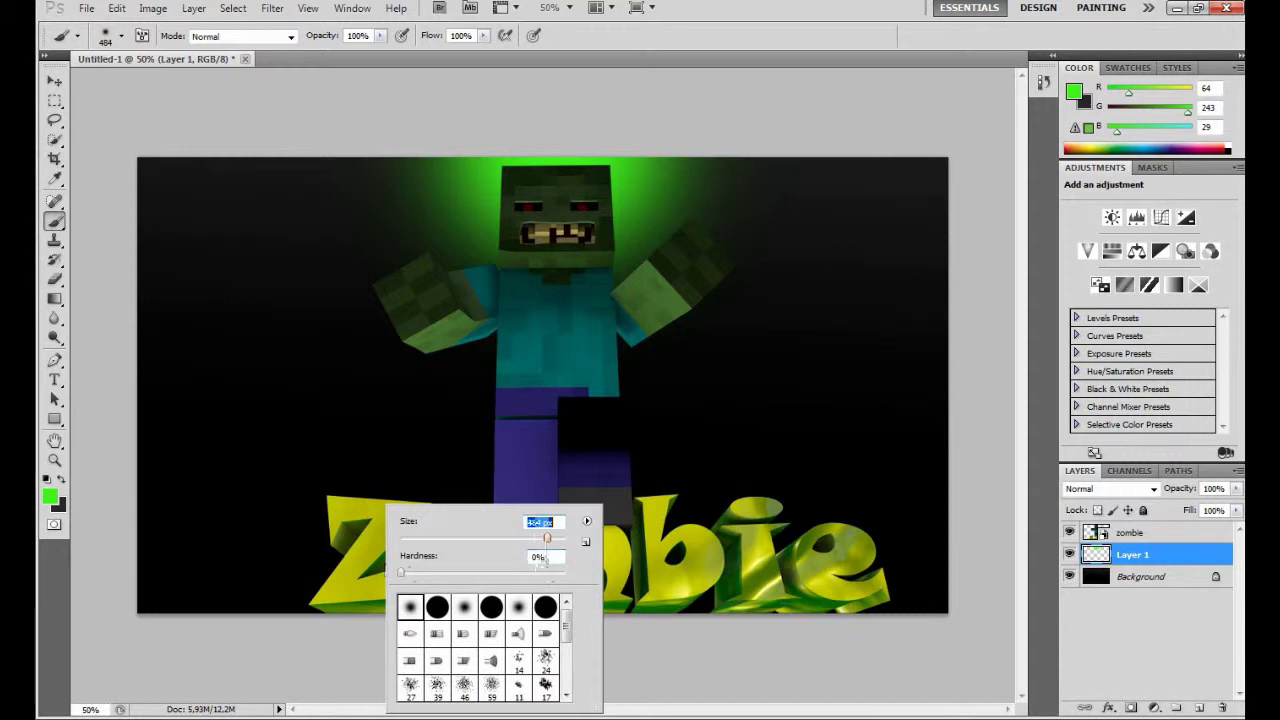
key("Return")
left_click(320, 560)
left_click(860, 560)
left_click(740, 520)
left_click(684, 511)
left_click(464, 502)
mouse_move(700, 490)
left_mouse_down()
mouse_move(940, 560)
mouse_move(200, 520)
mouse_move(900, 500)
mouse_move(134, 540)
mouse_move(177, 547)
left_mouse_up()
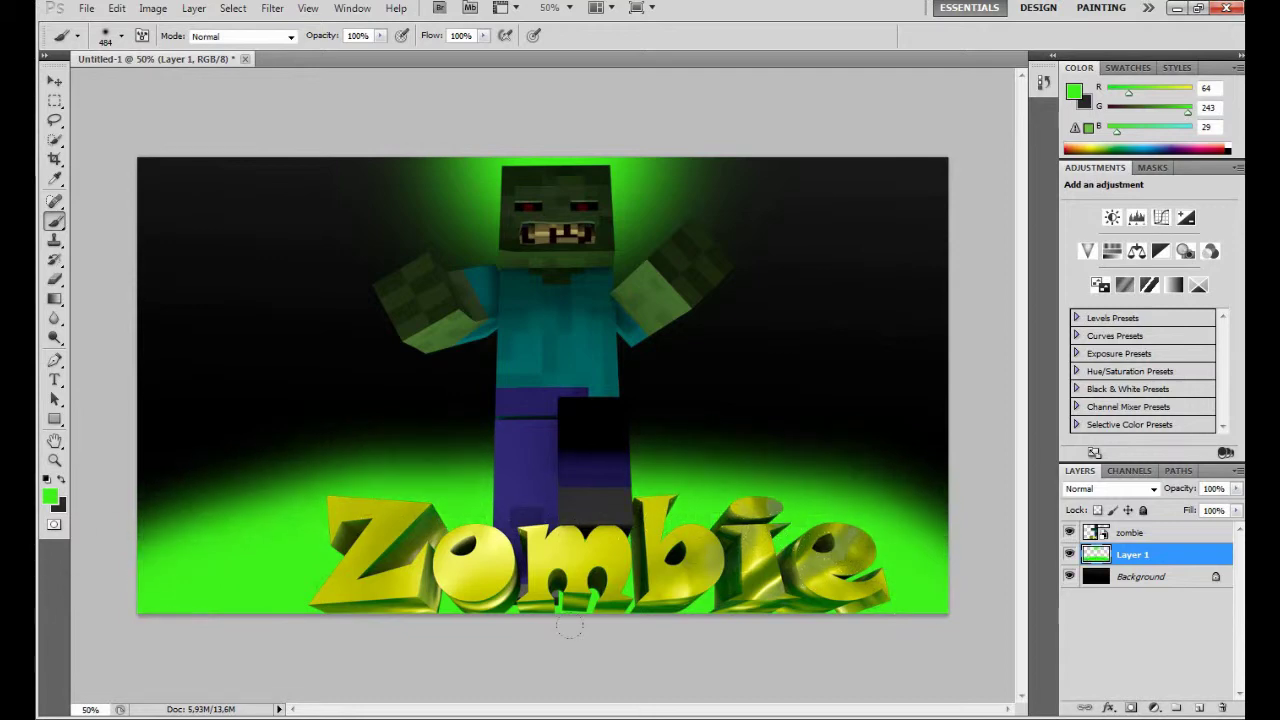
Choose a lighter green (RGB 130, 255, 117) and brush highlights over the green glow behind the text.
left_click(48, 494)
left_click(591, 274)
left_click(829, 257)
left_click(48, 494)
left_click(539, 259)
left_click(811, 257)
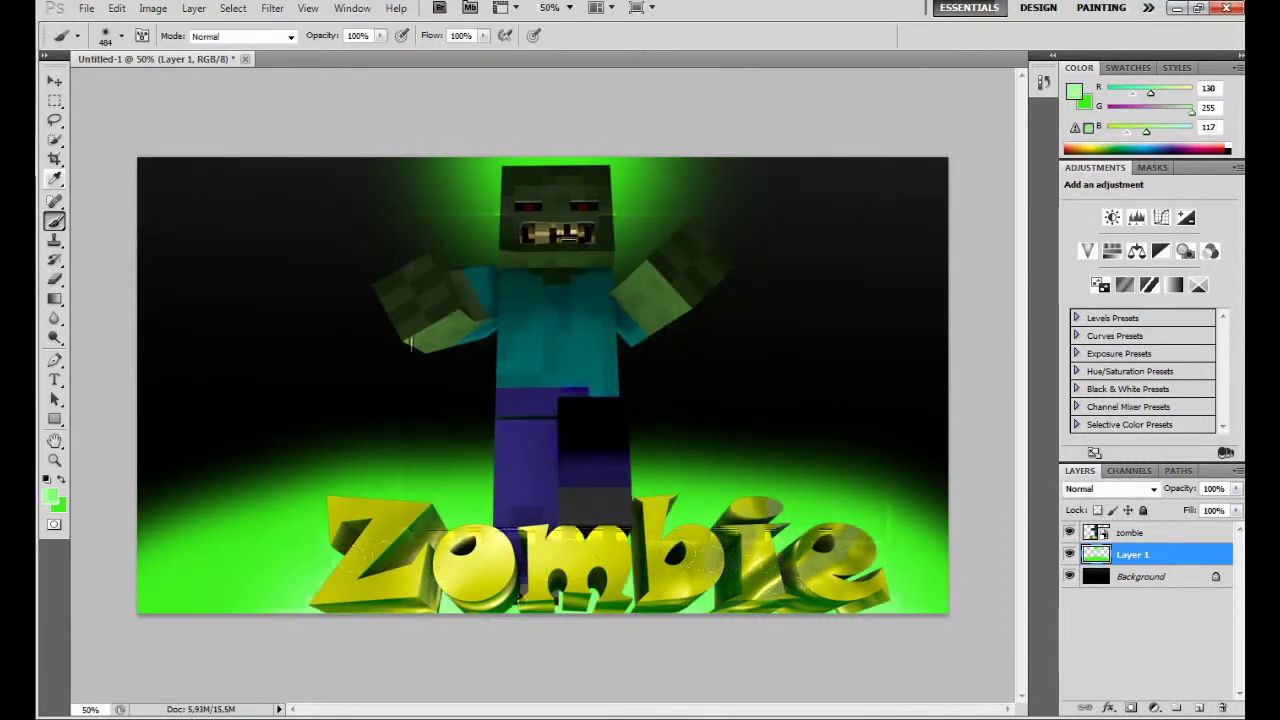
left_click_drag(400, 540, 167, 612)
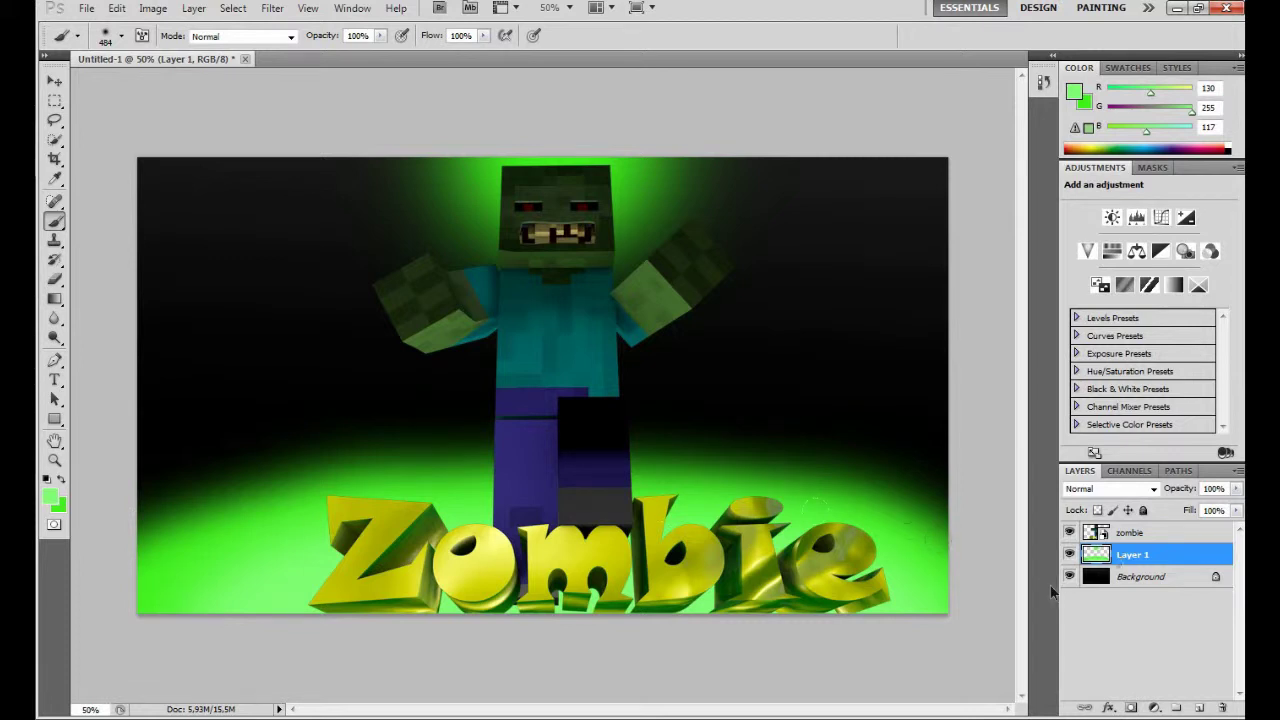
Delete Layer 1 and paint green (RGB 64, 243, 29) glows behind the text and the zombie's head directly on the Background layer.
key("Delete")
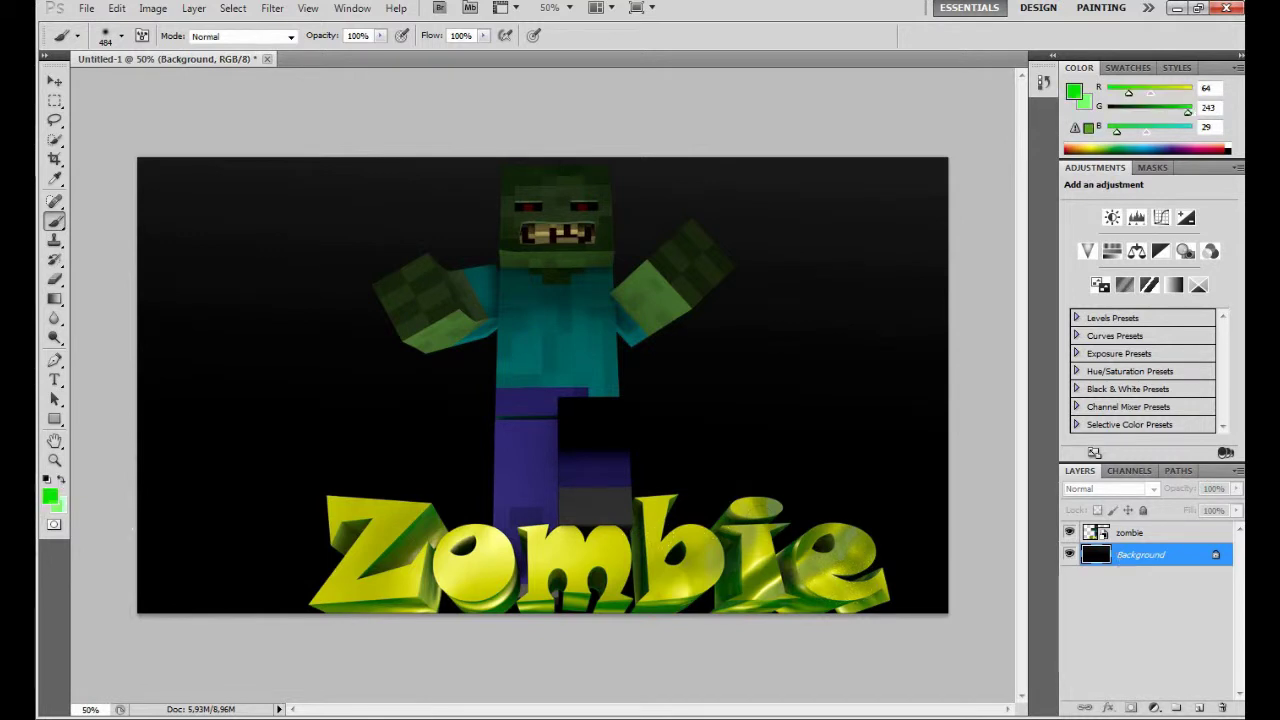
left_click(320, 555)
left_click_drag(320, 560, 920, 560)
left_click(558, 228)
left_click(558, 228)
left_click(57, 222)
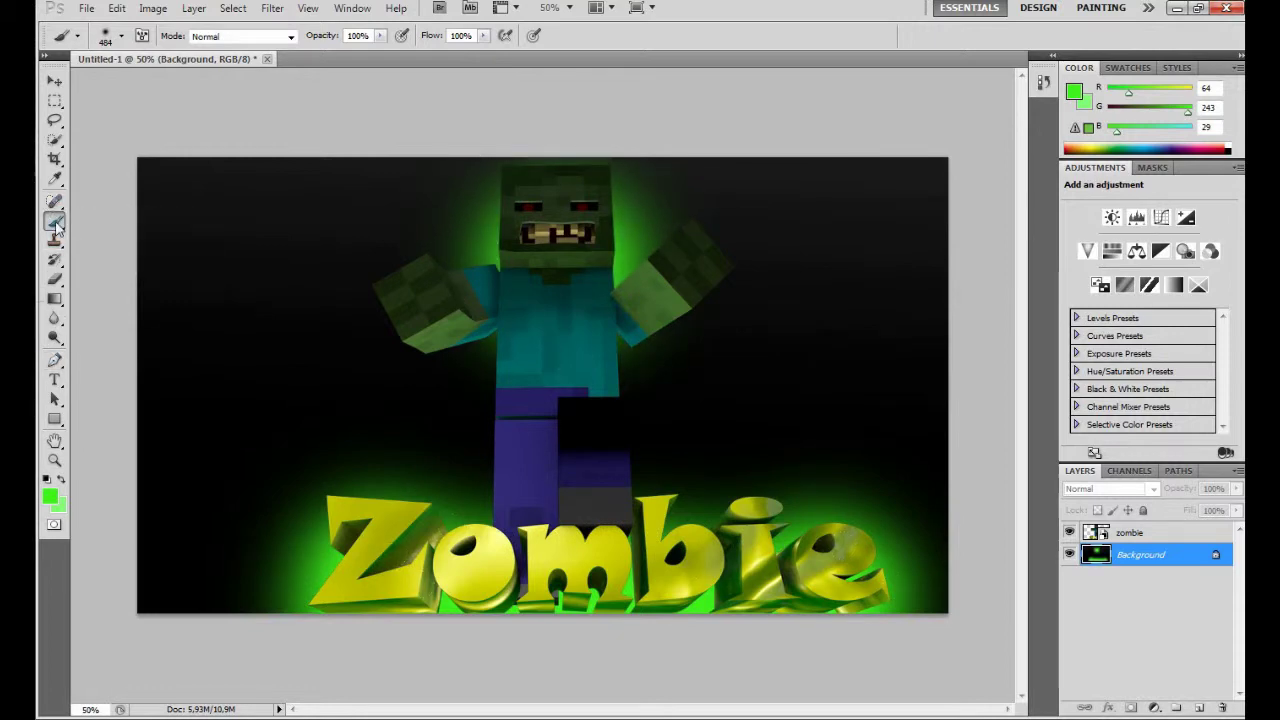
Try the Eraser with a black foreground colour on the background beside the zombie, and undo the strokes.
left_click(55, 279)
left_click(49, 496)
left_click(440, 465)
left_click(834, 217)
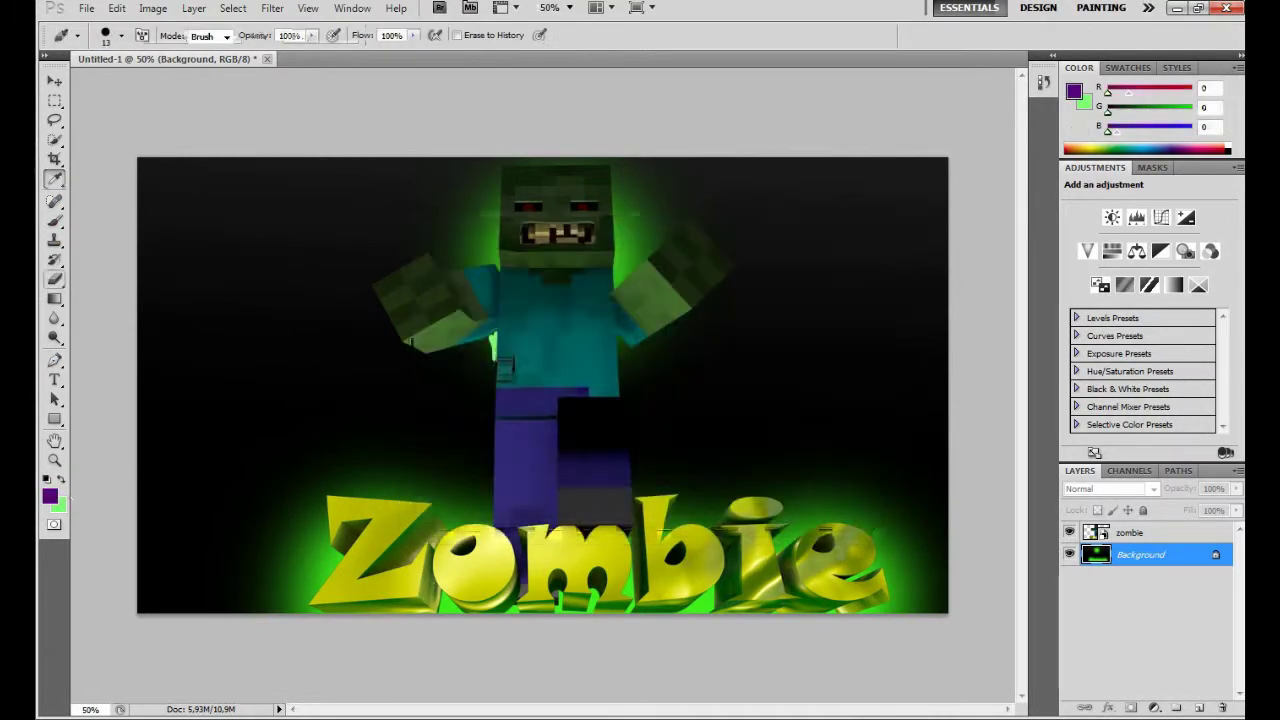
mouse_move(355, 445)
left_mouse_down()
mouse_move(255, 305)
mouse_move(300, 420)
left_mouse_up()
key("ctrl+alt+z")
key("ctrl+alt+z")
left_click(117, 8)
left_click(673, 203)
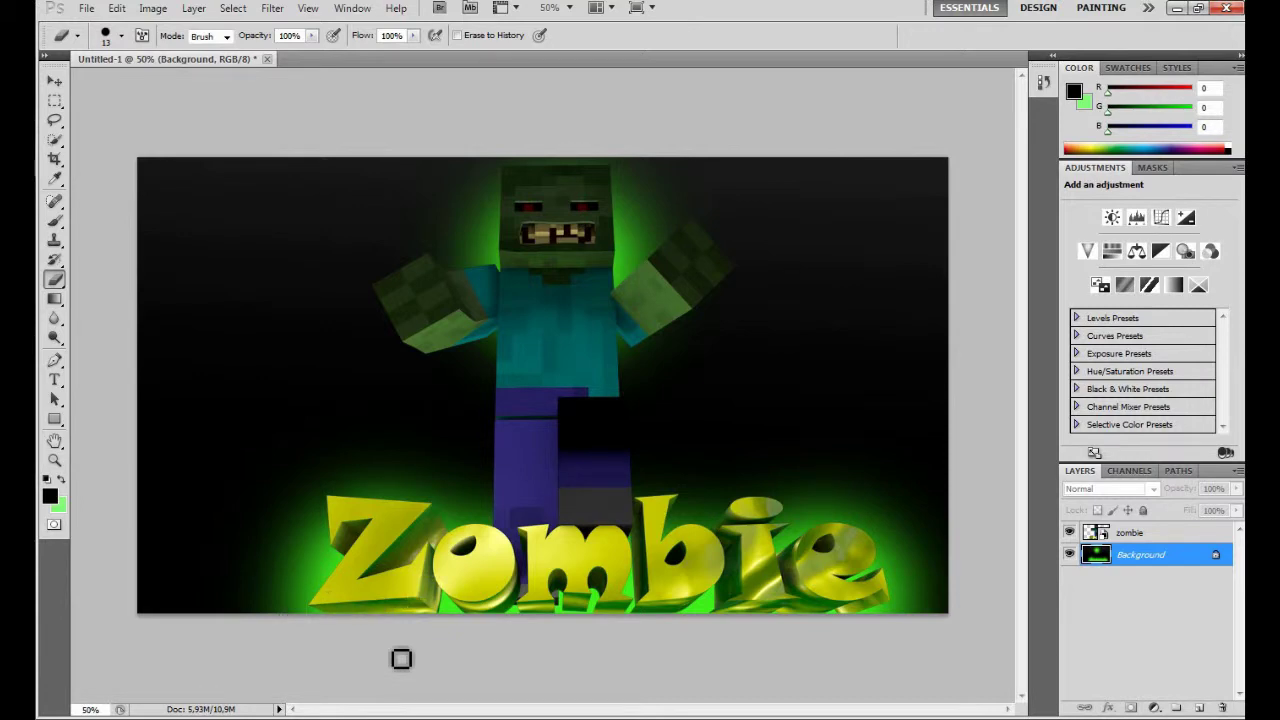
Return to the Brush tool, replace the brush presets with the Natural Brushes set and pick the 59 px speckled brush.
left_click(55, 237)
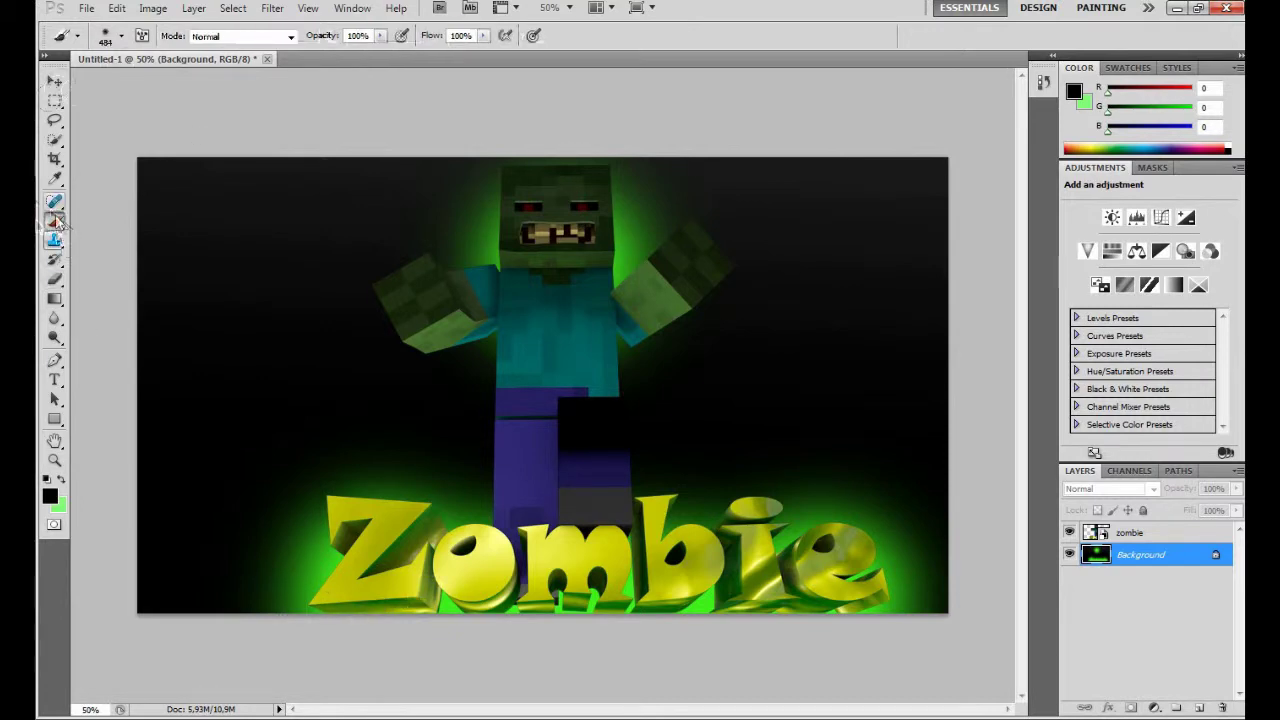
left_click(121, 36)
scroll(140, 190, "down", 5)
left_click(247, 85)
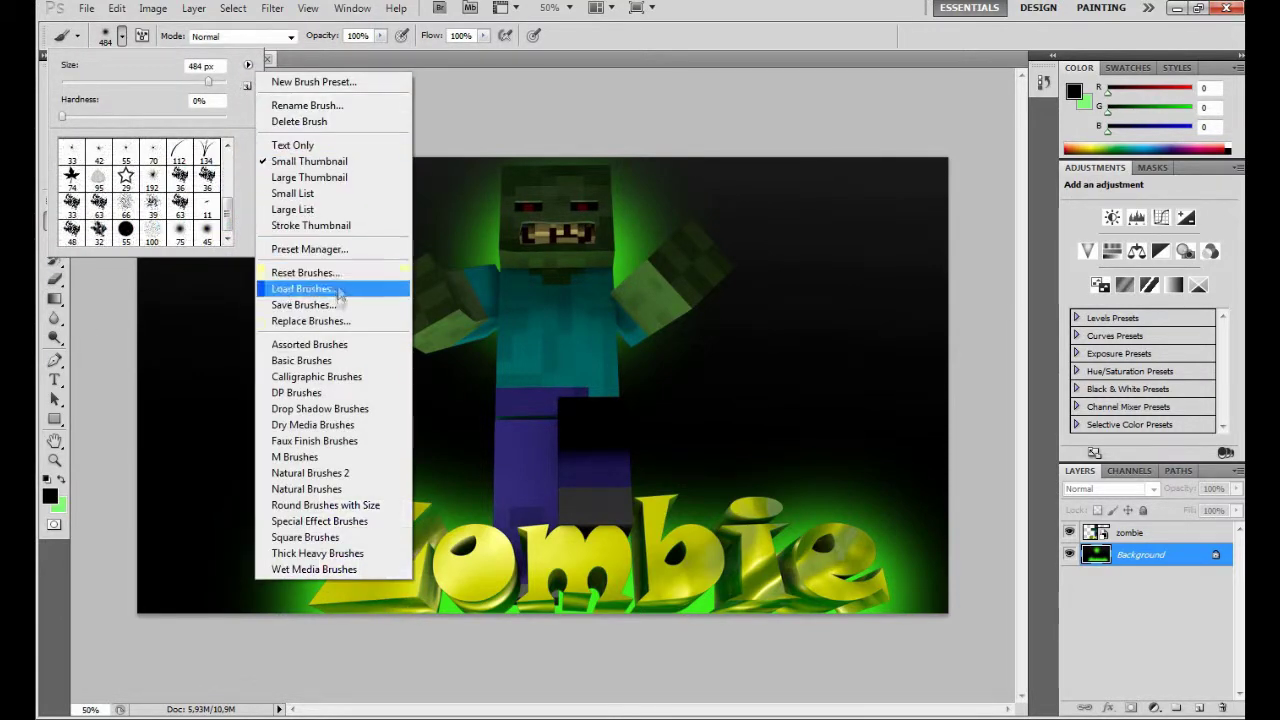
left_click(310, 489)
left_click(571, 400)
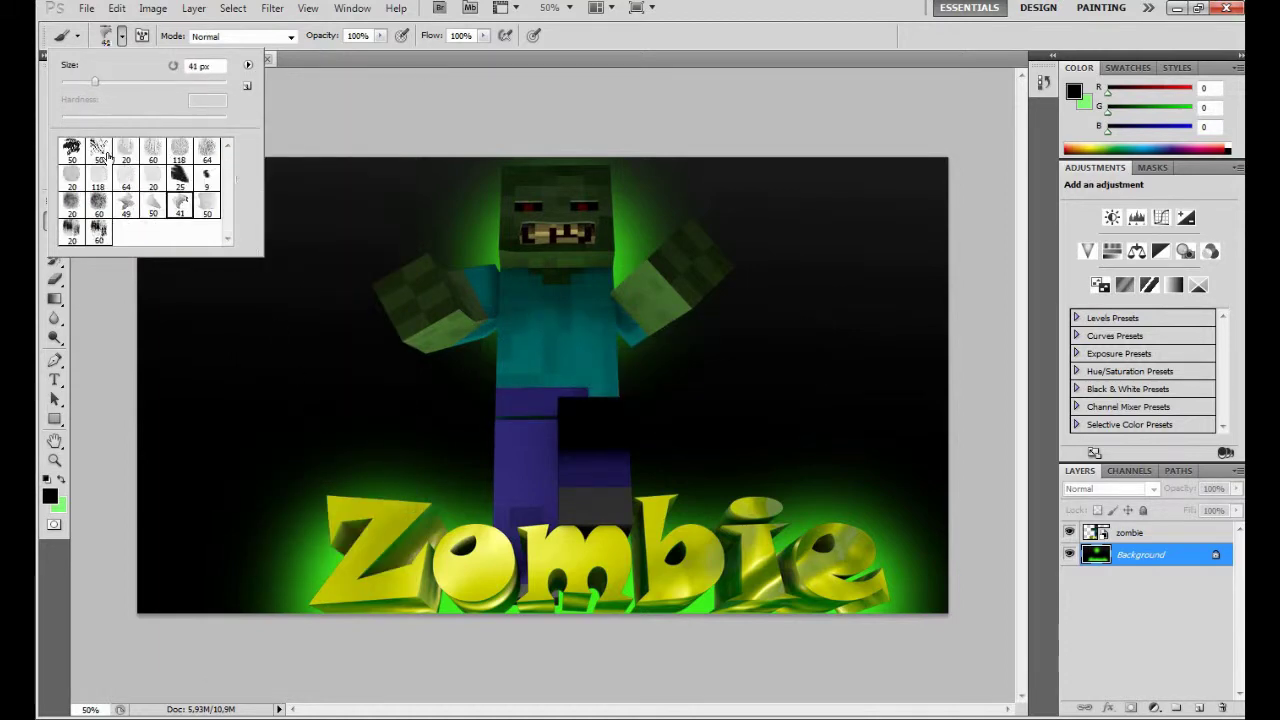
left_click(248, 65)
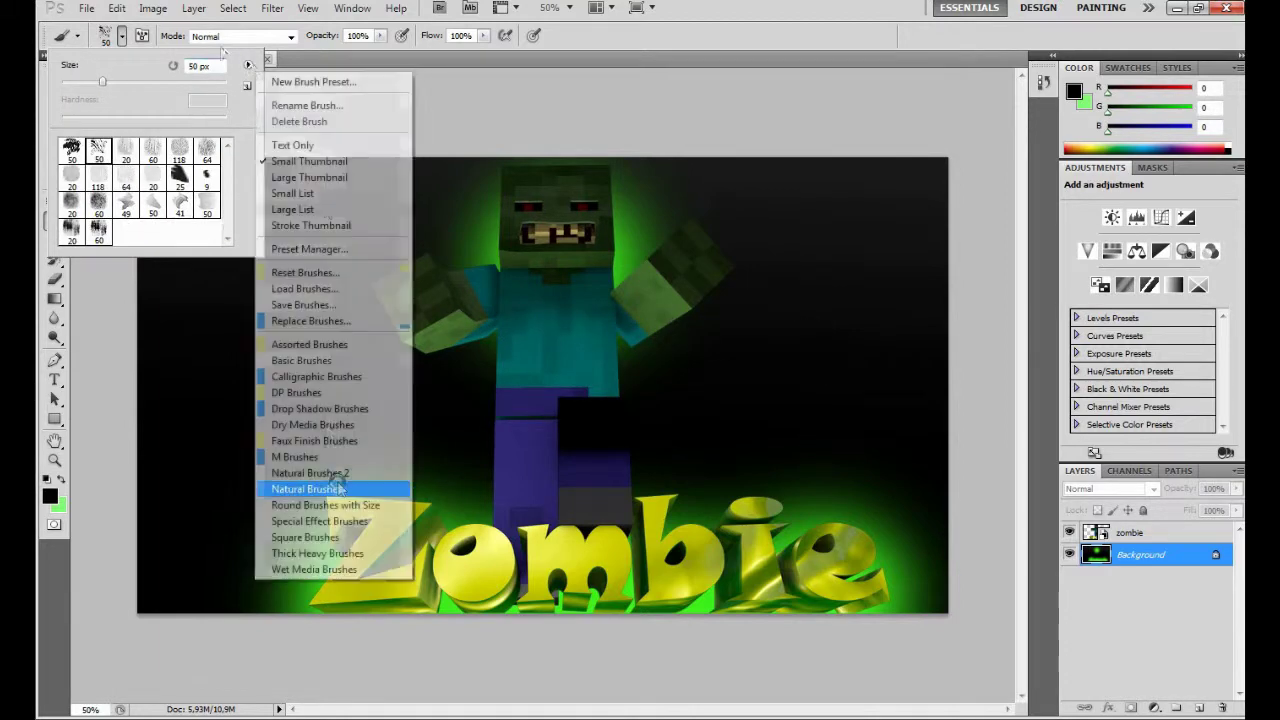
left_click(334, 566)
key("Return")
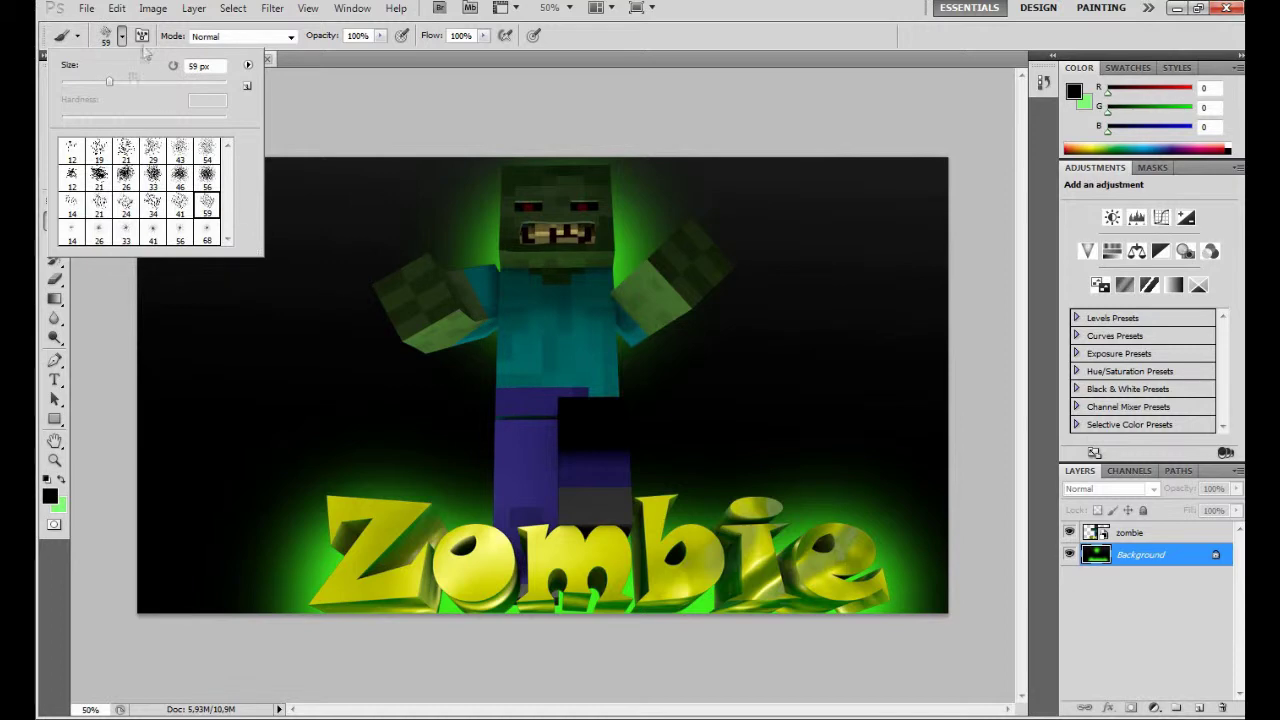
Set the foreground to dark grey (RGB 31, 31, 31), try one stamp of the speckled brush at 2500 px, and undo it.
left_click(50, 496)
left_click(829, 257)
left_click(540, 380)
key("ctrl+z")
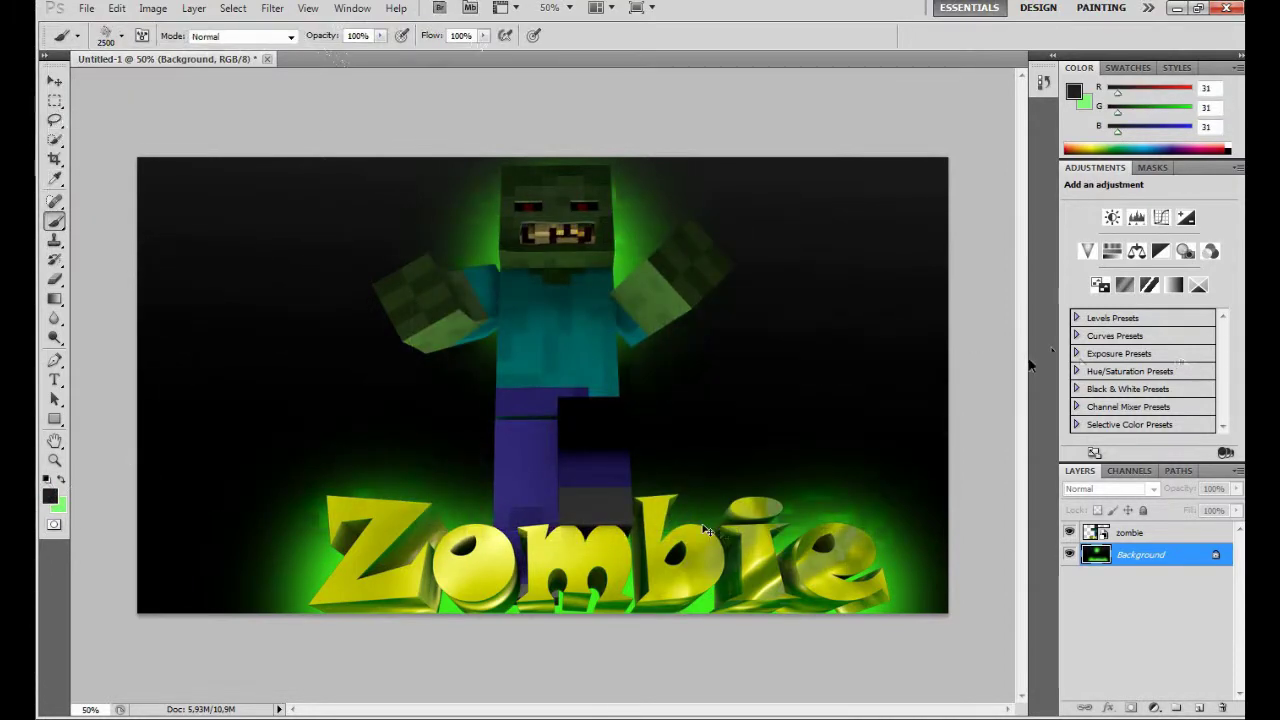
Reduce the speckled brush to 97 px and paint faint grey specks on the dark background on both sides of the zombie.
left_click(121, 36)
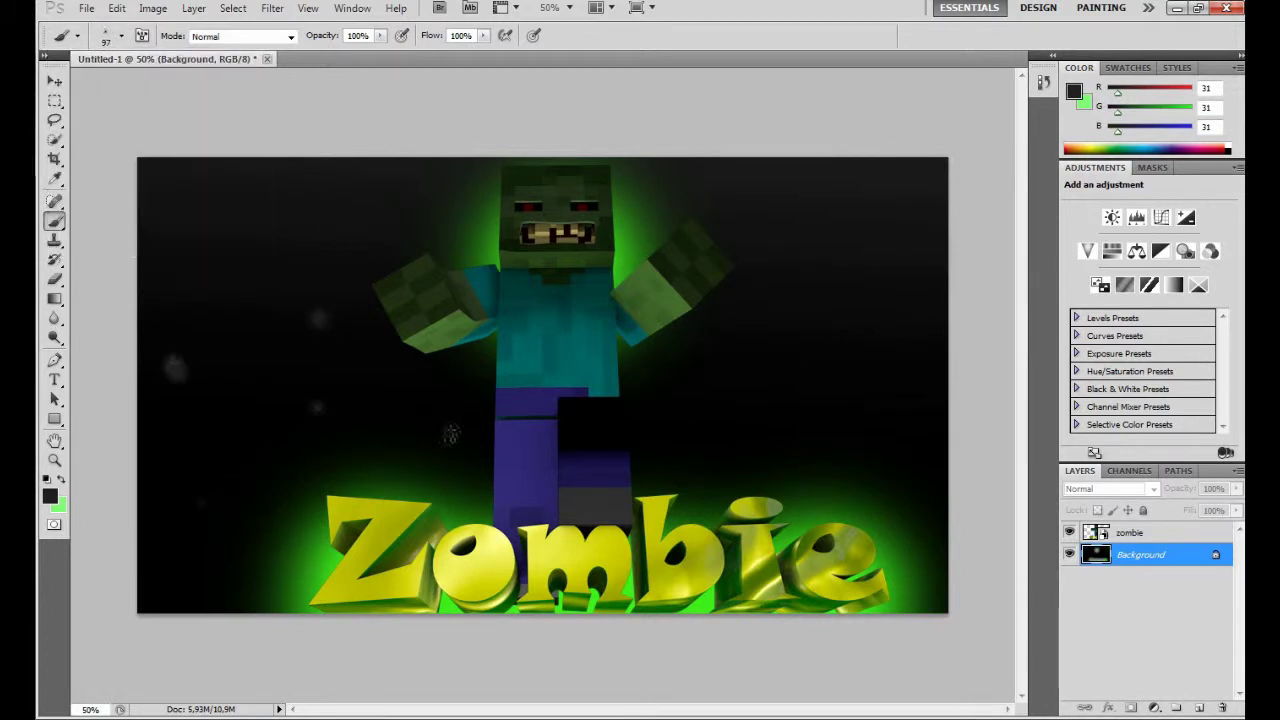
left_click_drag(786, 302, 817, 404)
key("ctrl+z")
left_click(1132, 582)
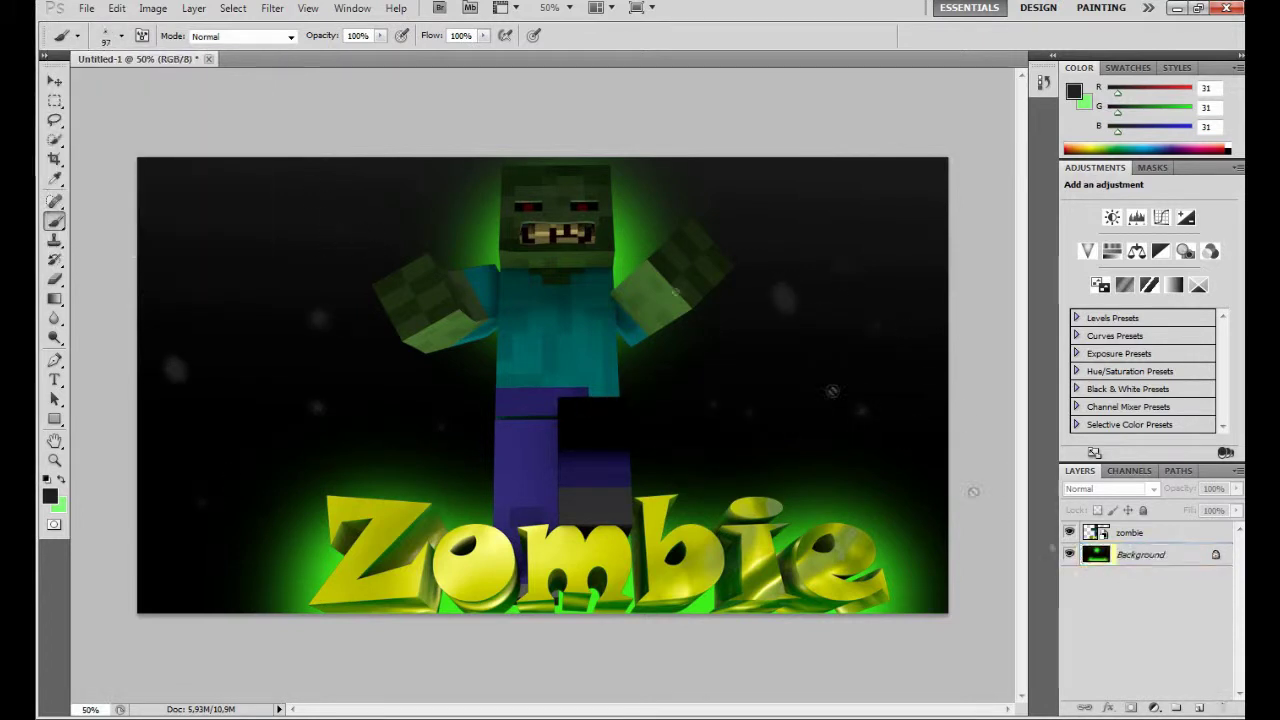
Replace the brush presets with another brush set and choose the narrow 60 px brush.
left_click(87, 8)
left_click(121, 35)
left_click(121, 35)
left_click(248, 64)
left_click(330, 478)
left_click(585, 405)
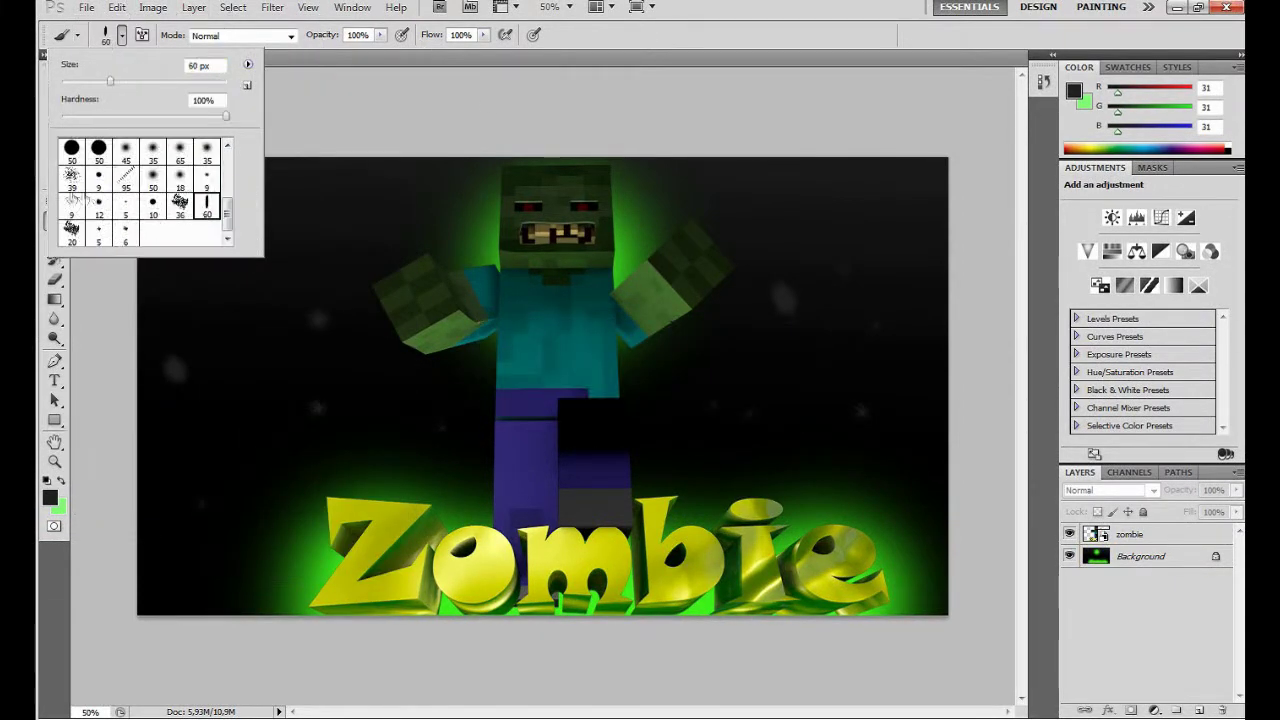
Try painting with the brush at 195 px, and add a new layer directly above the Background layer for the strokes.
left_click(418, 310)
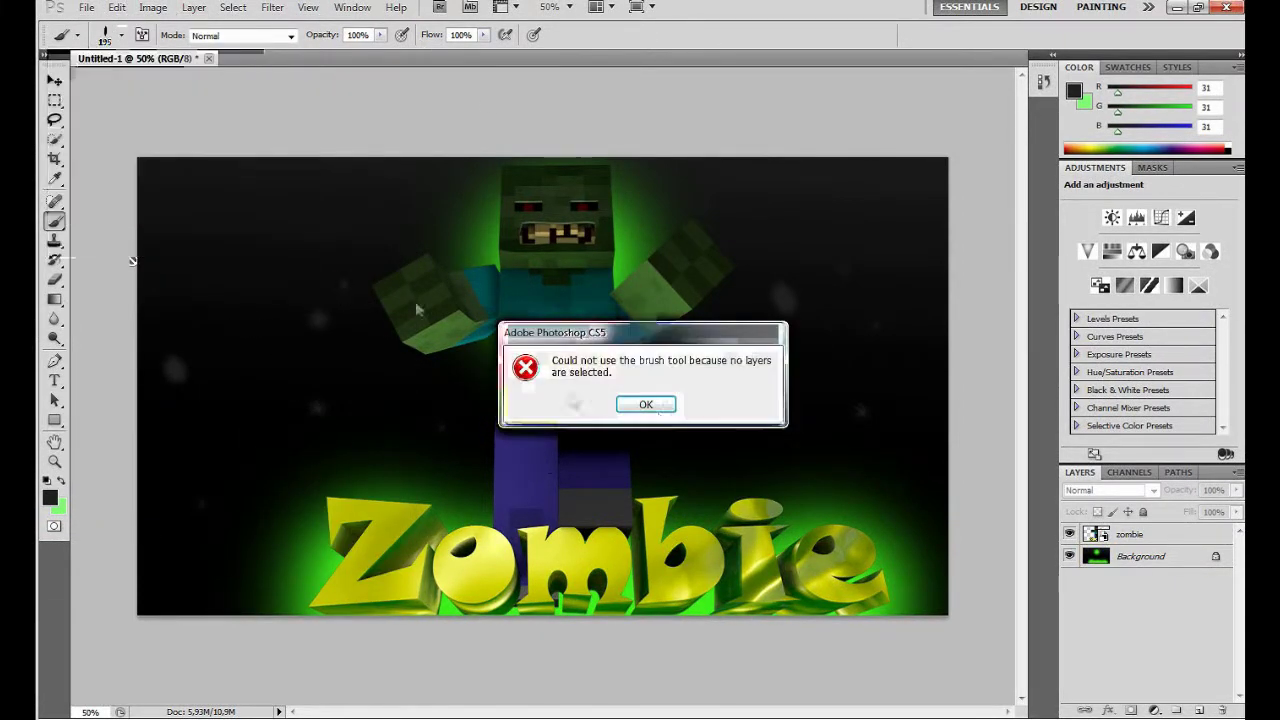
left_click(646, 404)
key("alt+comma")
left_click(1198, 710)
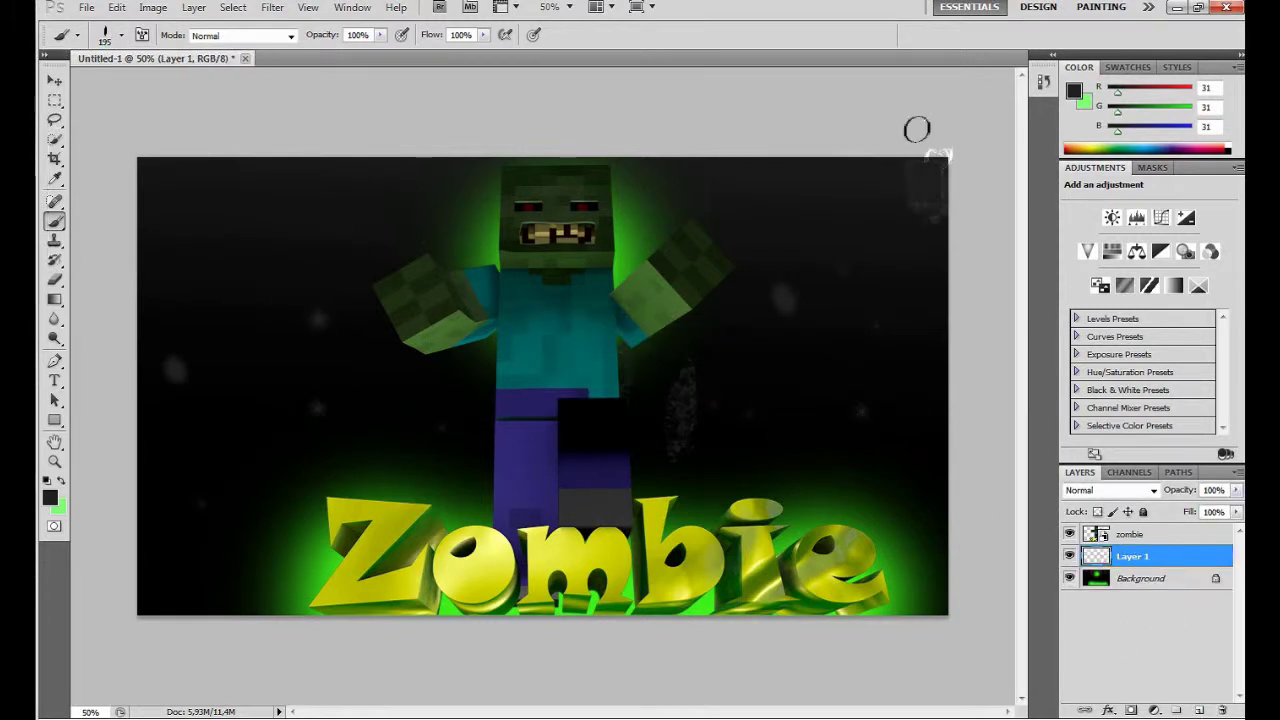
Try dark grey brush strokes across the upper background on the new layer, and delete that layer.
mouse_move(453, 146)
left_mouse_down()
mouse_move(180, 240)
mouse_move(380, 200)
mouse_move(1030, 330)
left_mouse_up()
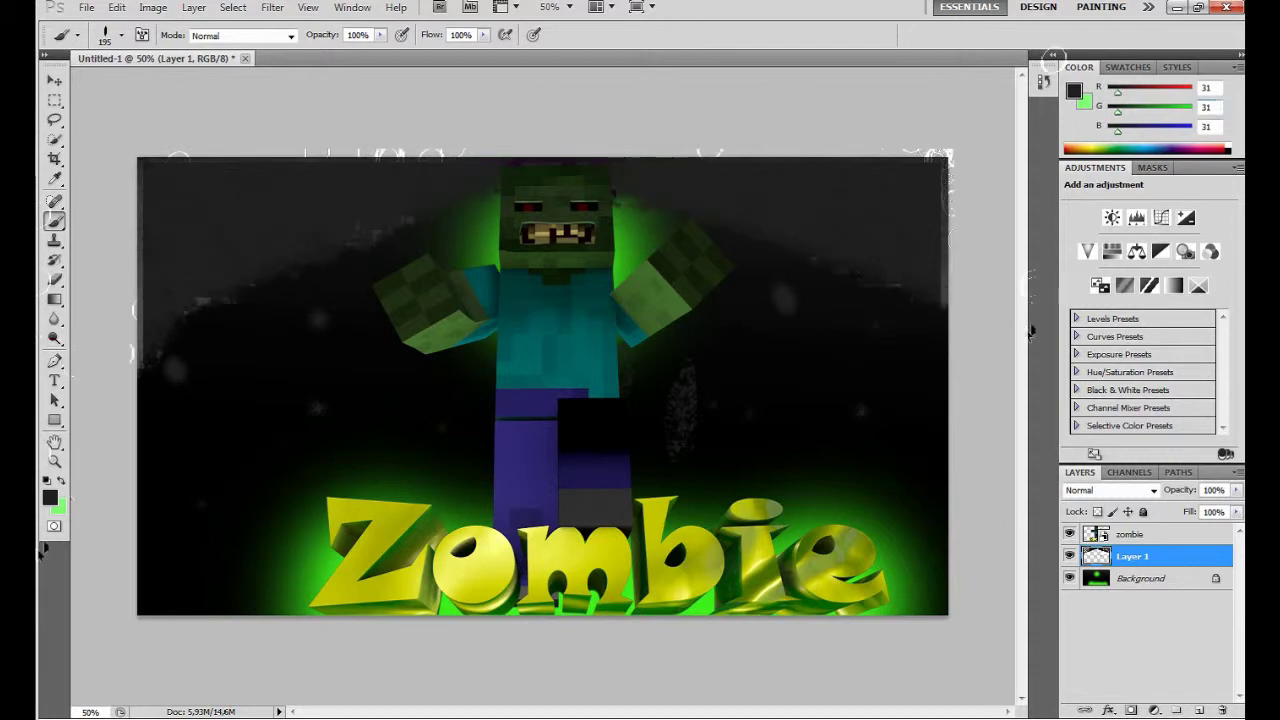
left_click(1214, 711)
key("Return")
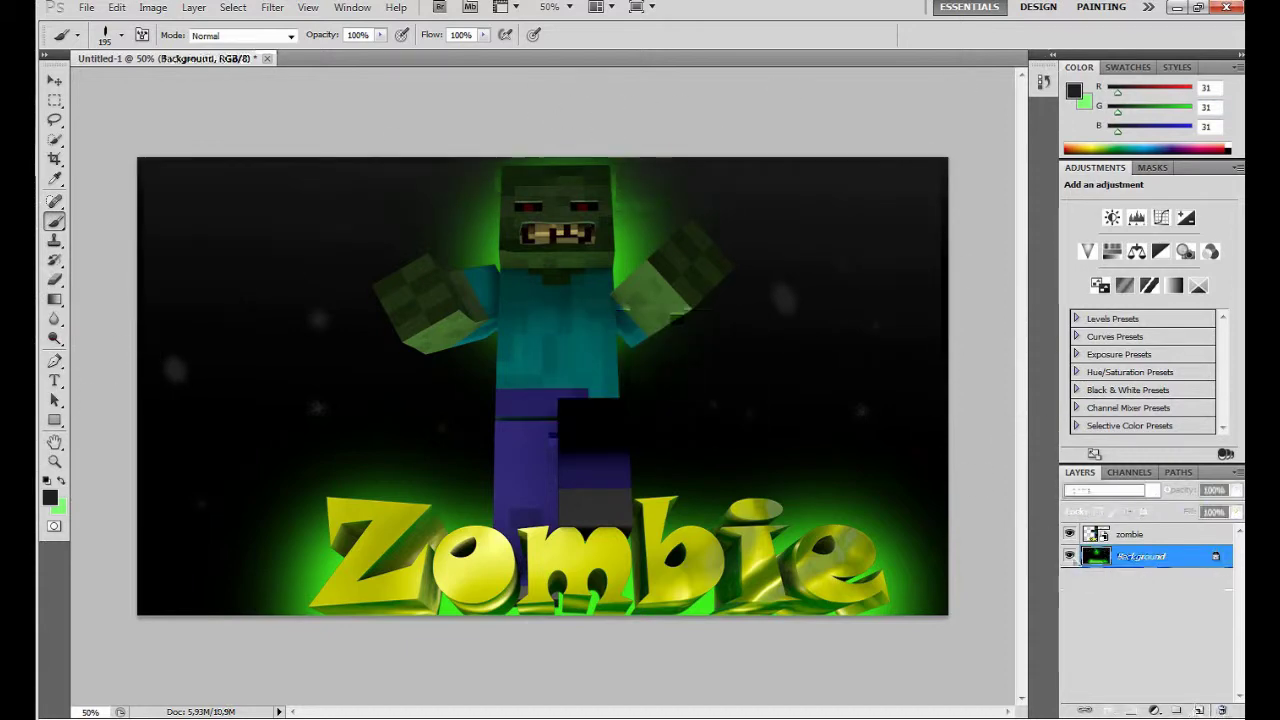
Replace the brush presets with the Special Effect Brushes set.
left_click(121, 35)
scroll(140, 190, "down", 3)
scroll(140, 190, "up", 3)
left_click(248, 64)
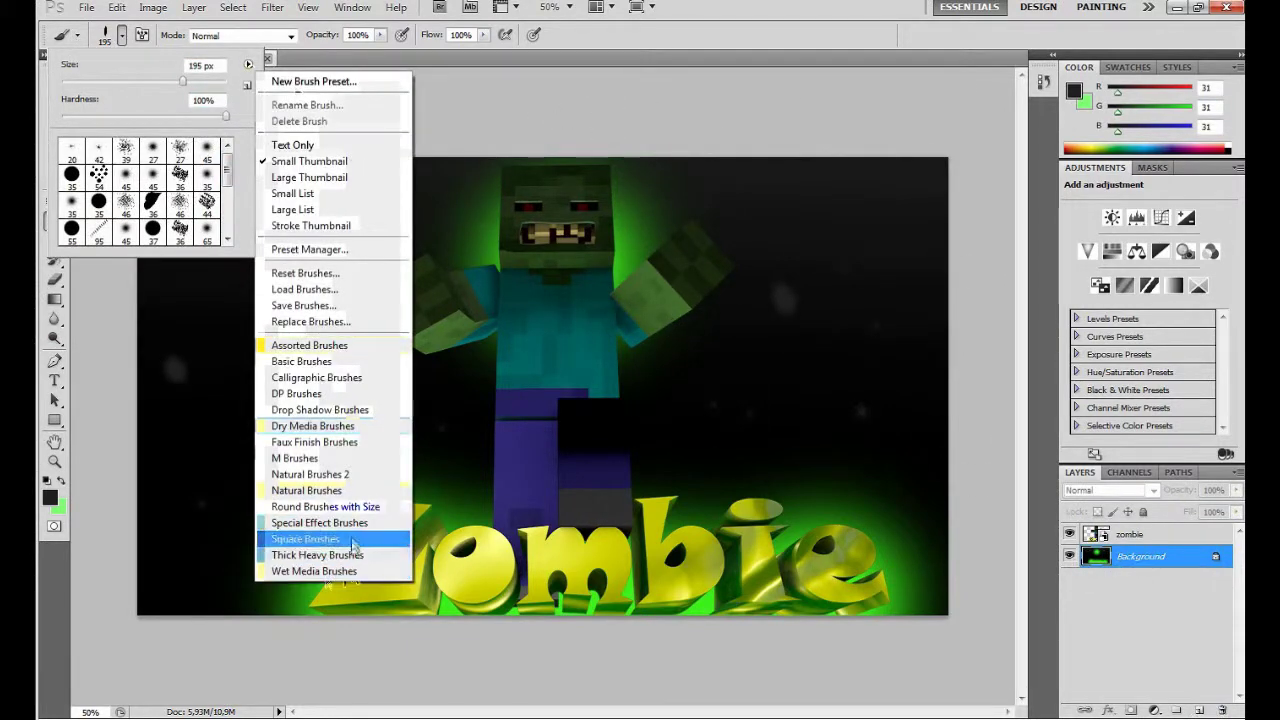
left_click(318, 522)
key("Return")
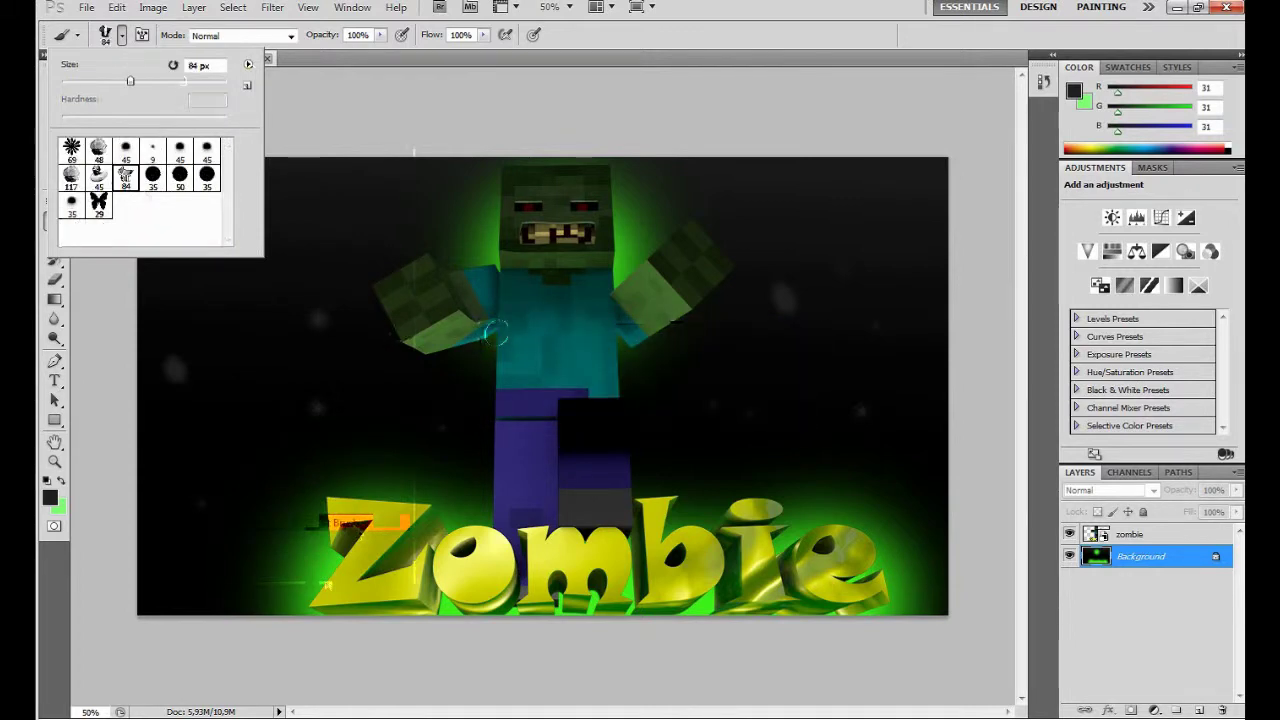
Set the foreground to near-black (RGB 5, 5, 5) and darken the Background layer's green glow with a 2500 px brush.
left_click(48, 496)
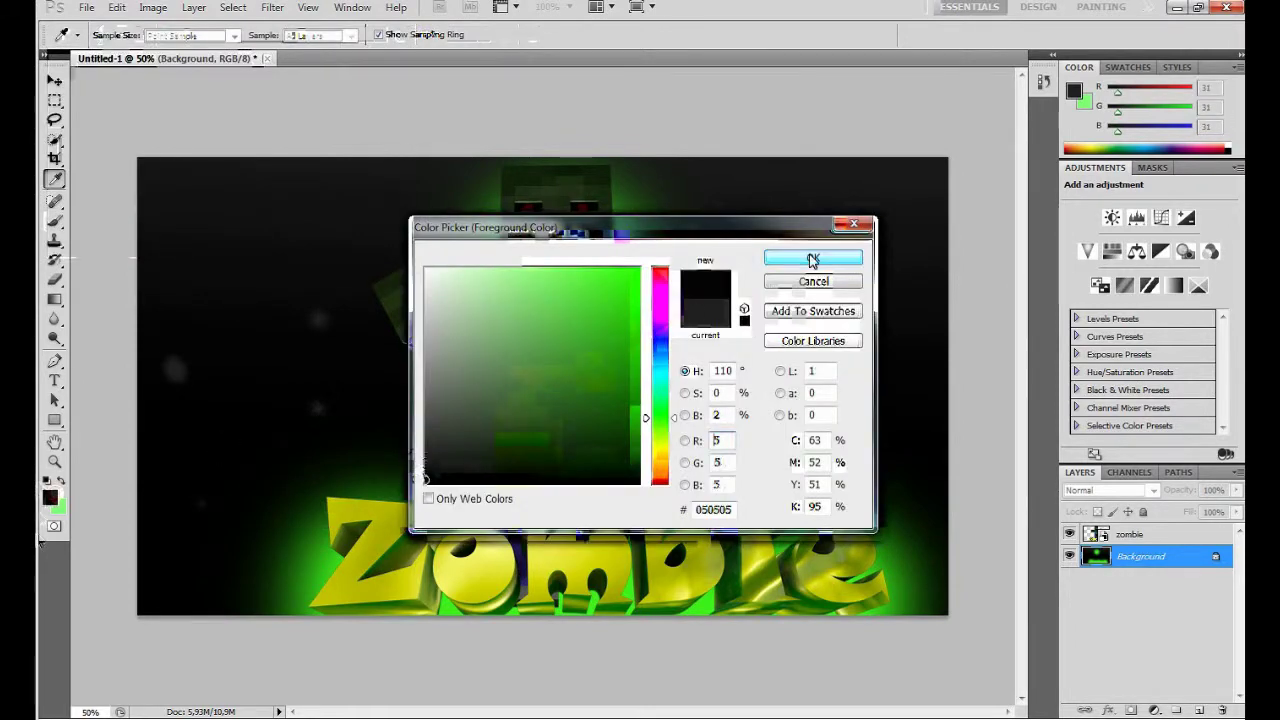
left_click(813, 260)
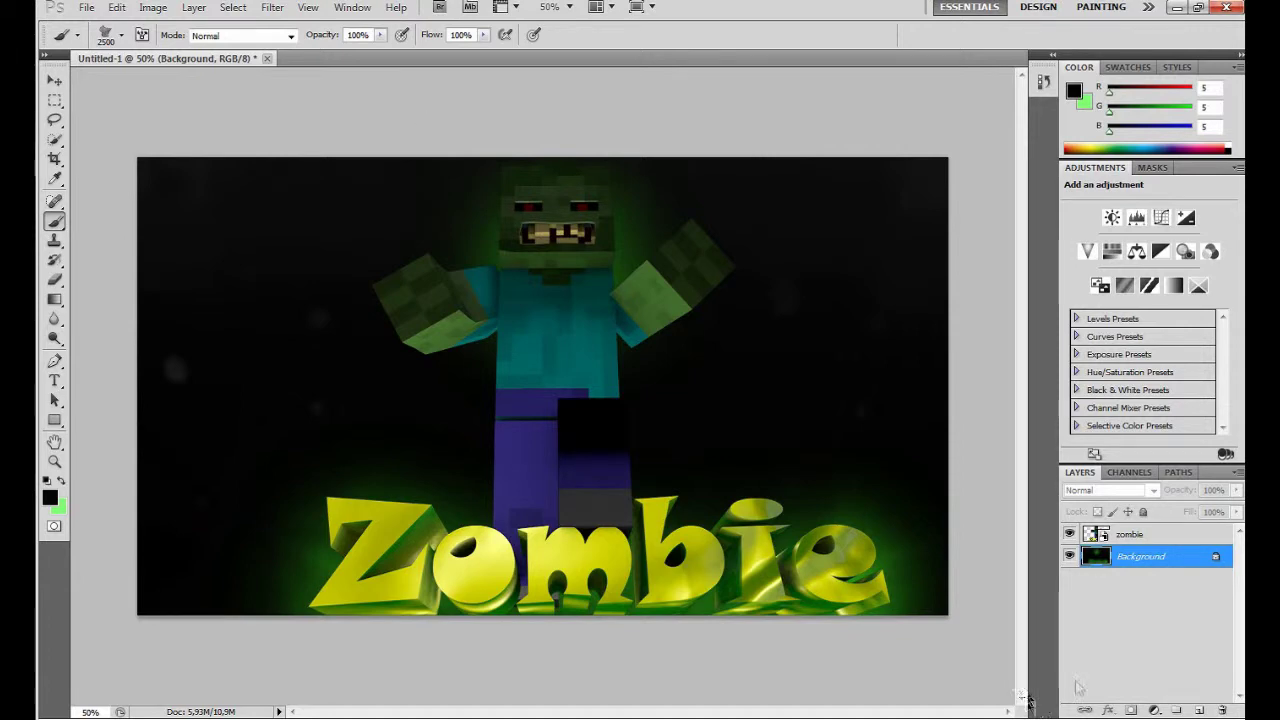
Try two other built-in brush sets in place of the current brush presets.
left_click(120, 35)
left_click(247, 64)
left_click(340, 503)
left_click(569, 404)
left_click(247, 64)
left_click(340, 423)
left_click(569, 404)
Replace the brush presets with the Faux Finish Brushes set.
left_click(247, 64)
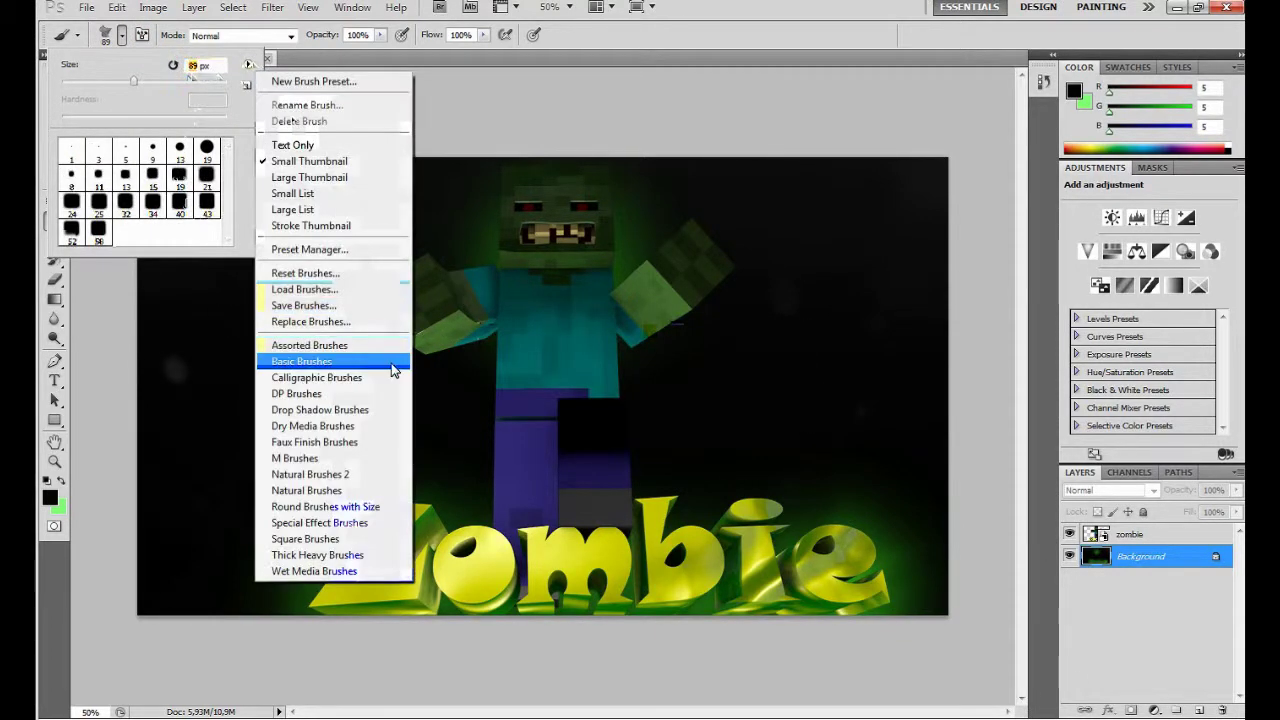
left_click(370, 441)
key("Return")
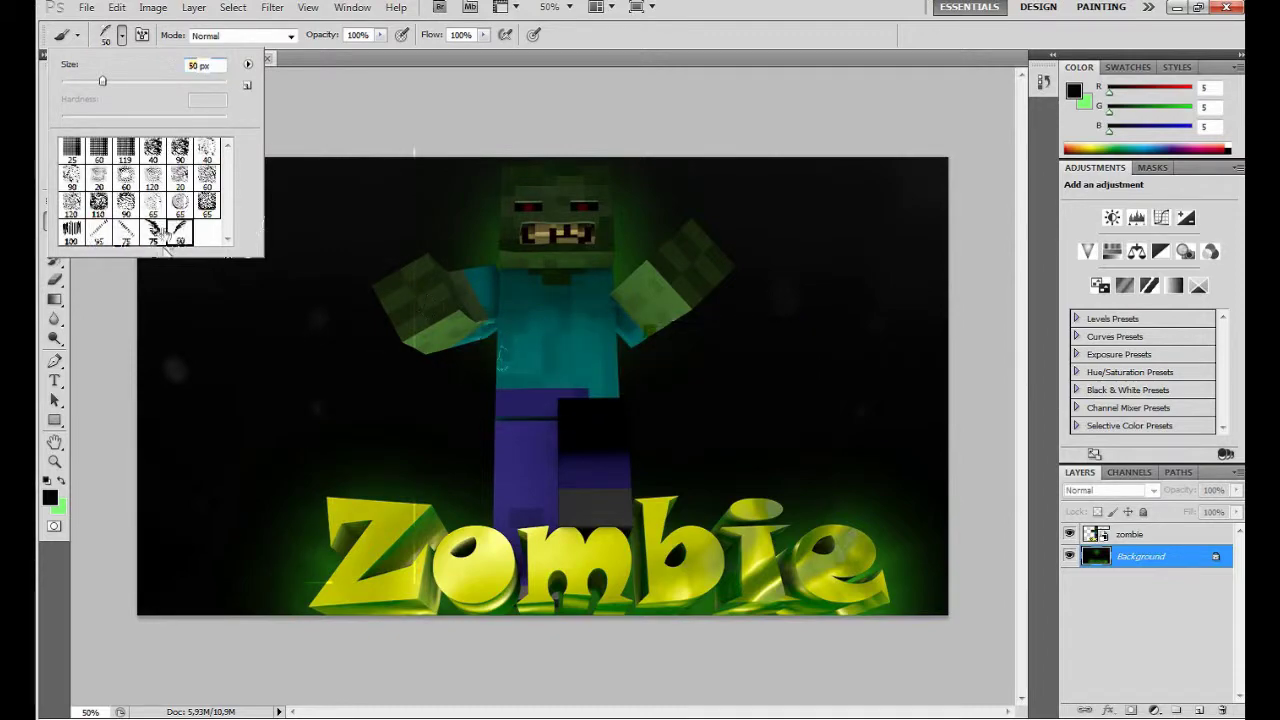
Start saving the zombie artwork as a new file.
left_click(87, 7)
left_click(87, 7)
left_click(109, 249)
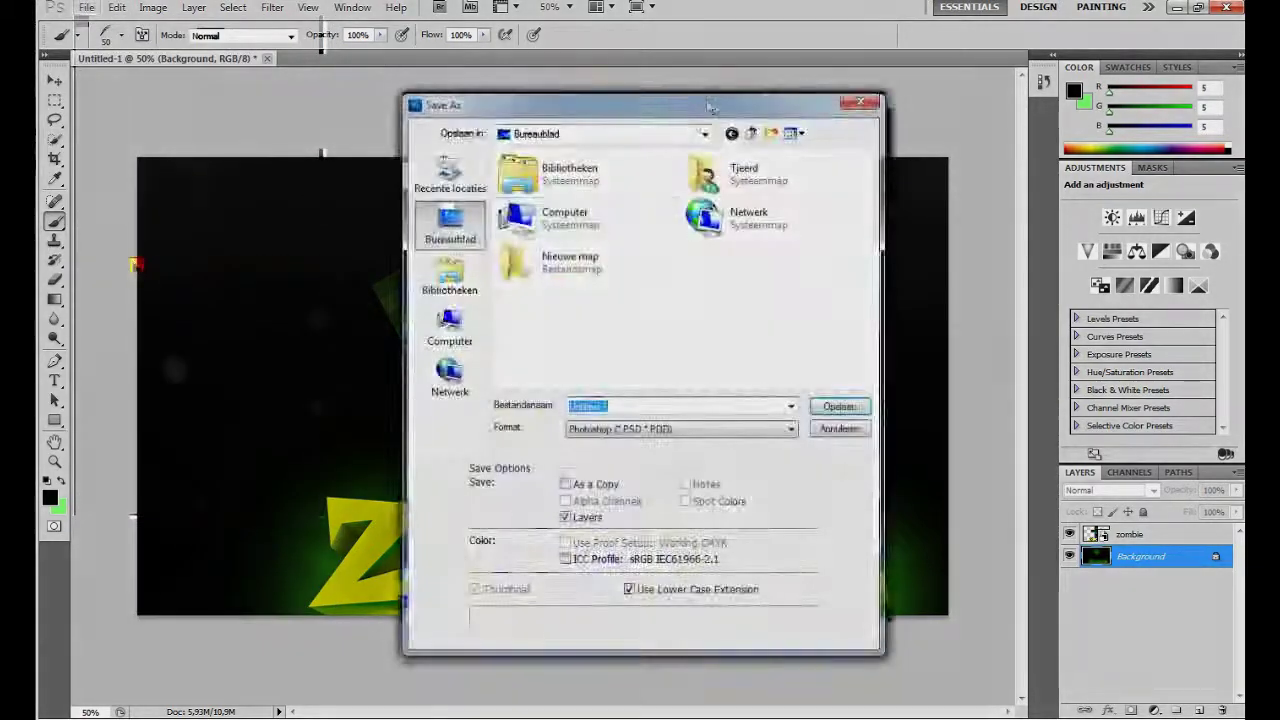